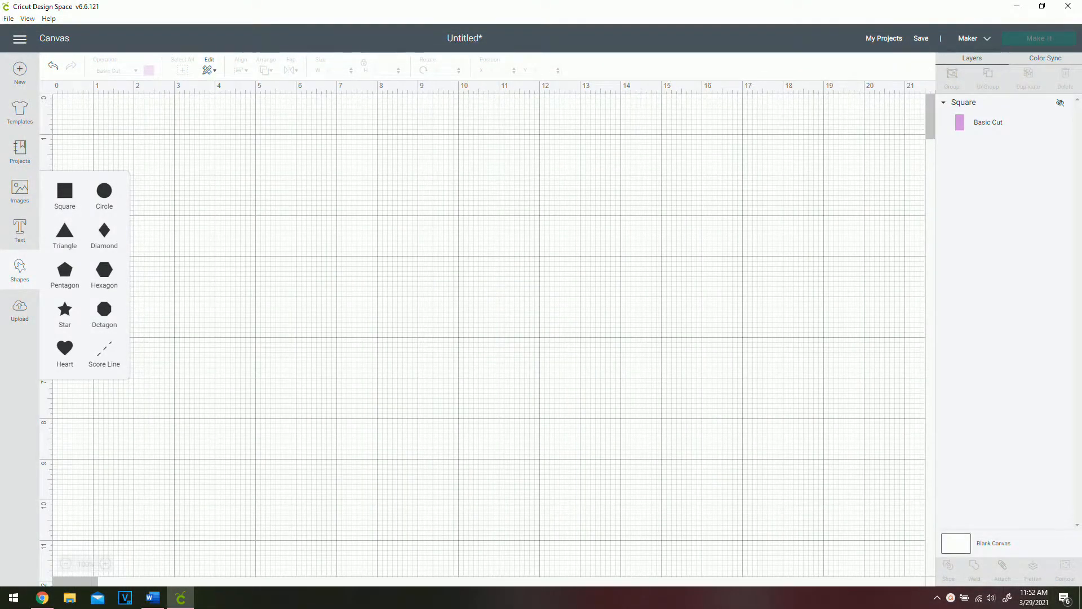
Add a square with unlocked proportions, size it to 4.25 by 5.5 inches, and place it at about X 13.8, Y 2.2
left_click(65, 195)
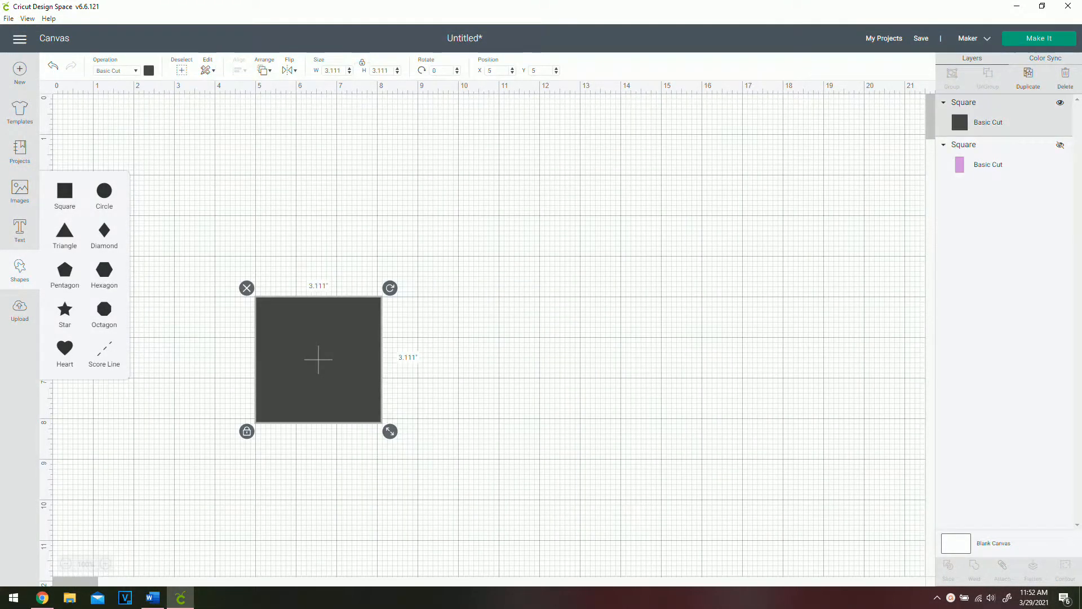
left_click_drag(319, 359, 408, 313)
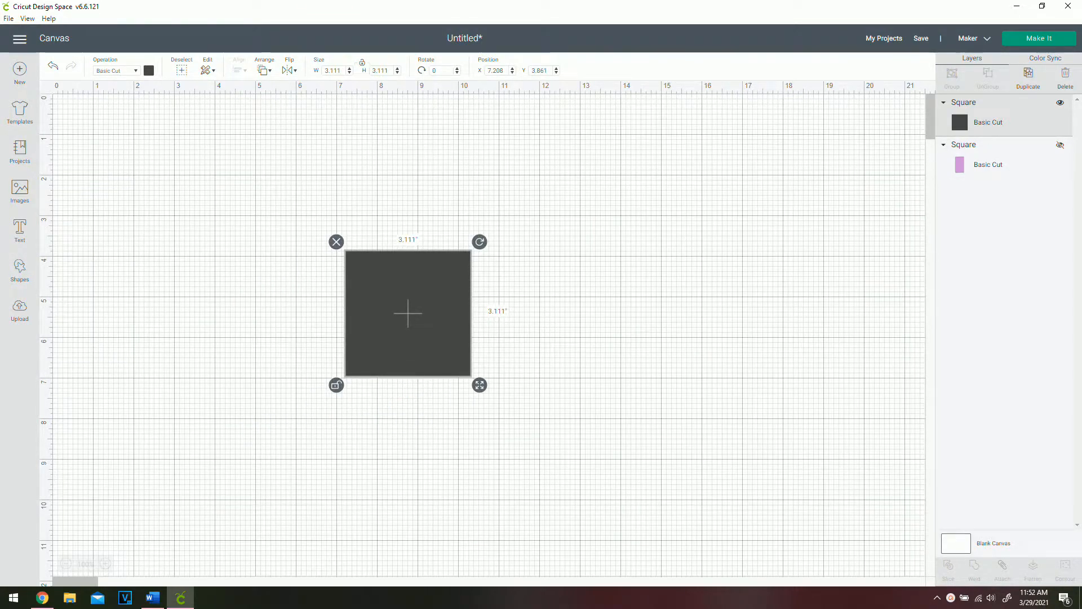
double_click(333, 70)
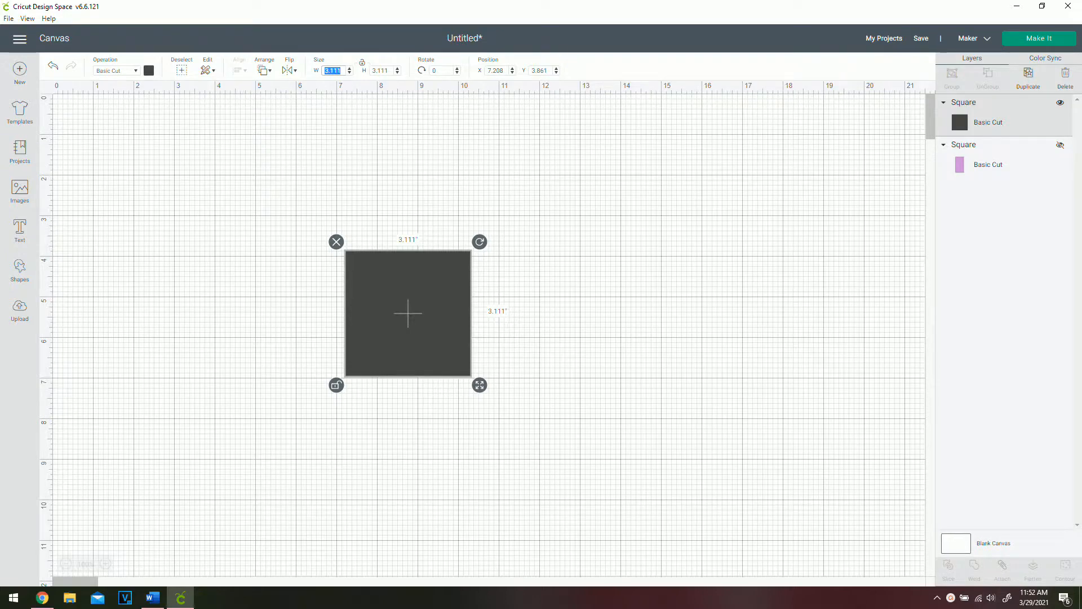
type("4.25")
key("Tab")
type("5.5")
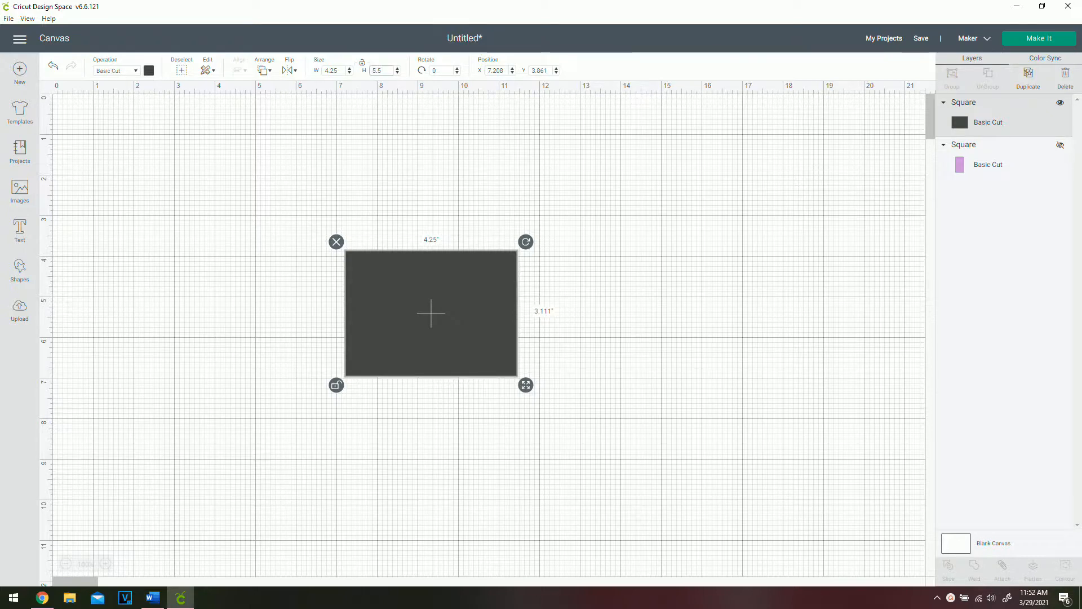
key("Return")
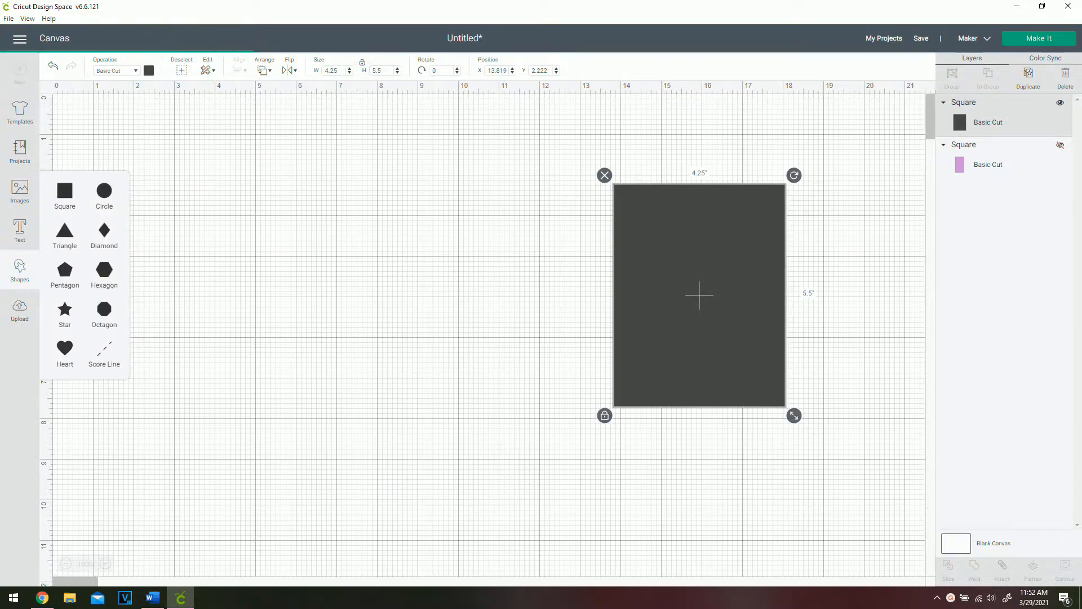
Add a second square with unlocked proportions and resize it into a strip 8 inches wide and 0.5 inch high
left_click_drag(340, 380, 316, 326)
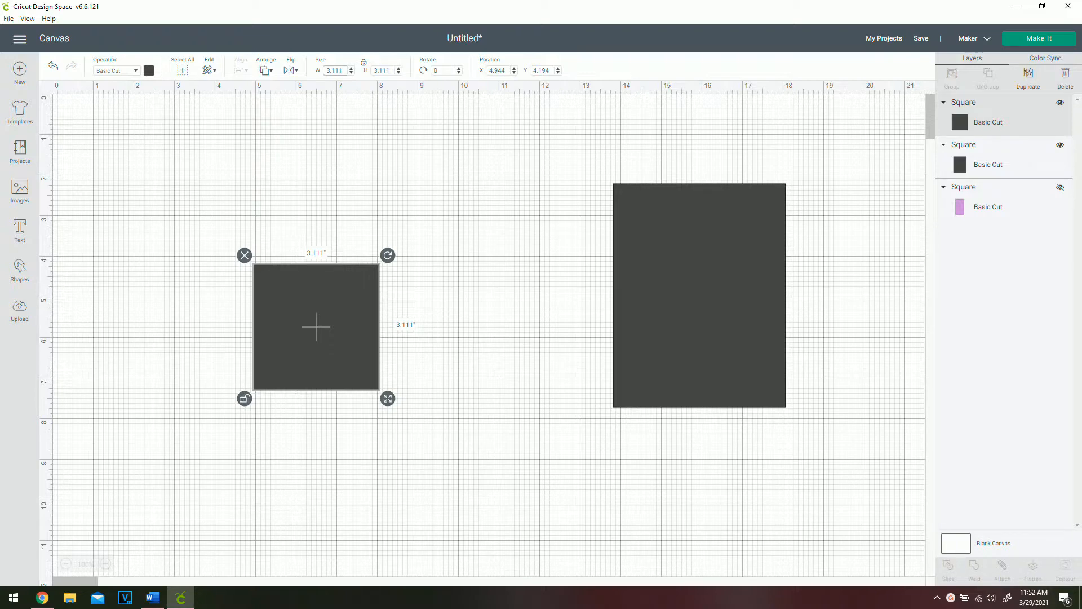
key("Return")
key("Tab")
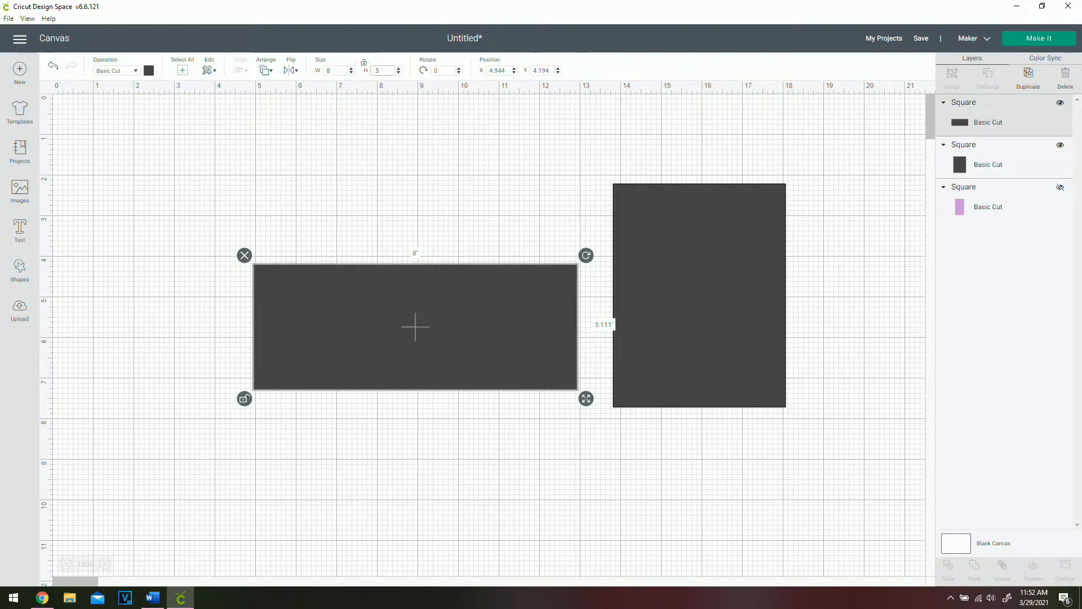
key("Return")
key("Escape")
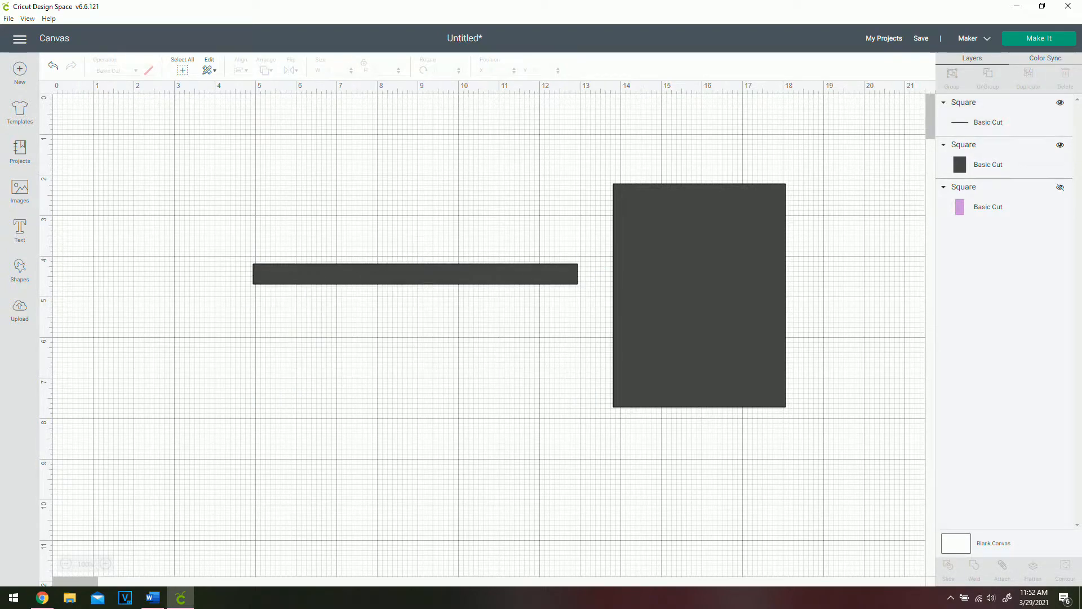
Shift the 8-inch strip to about X 3.4, Y 4.0, duplicate it, and place the copy below it
left_click_drag(414, 273, 354, 264)
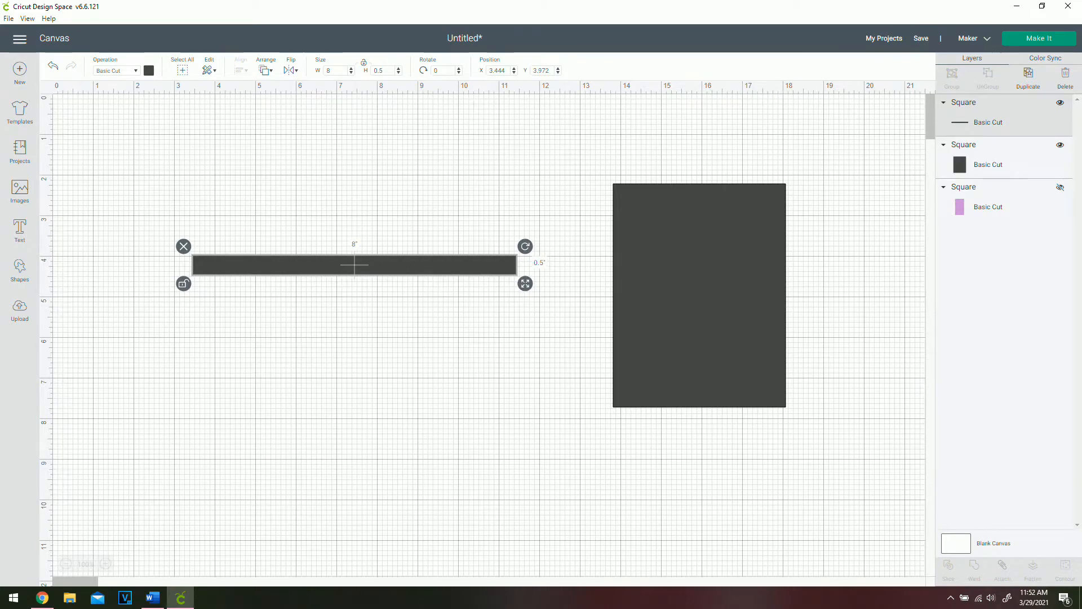
right_click(354, 265)
left_click(434, 360)
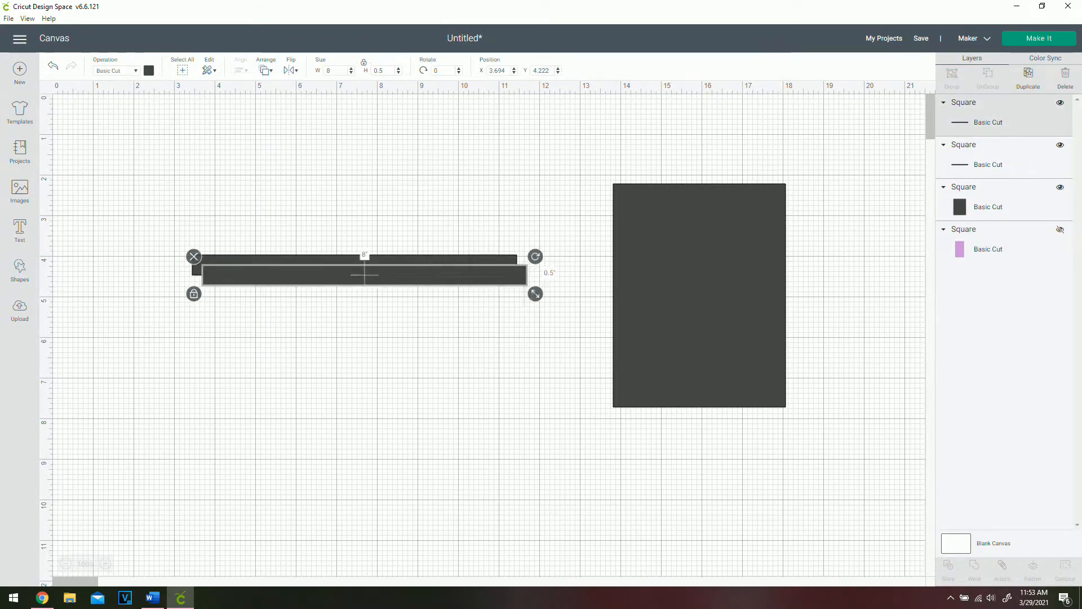
left_click_drag(360, 270, 360, 337)
Set the copied strip's width to 6 inches with proportions unlocked, and move both strips below the large rectangle
left_click(363, 63)
double_click(329, 70)
type("6")
key("Return")
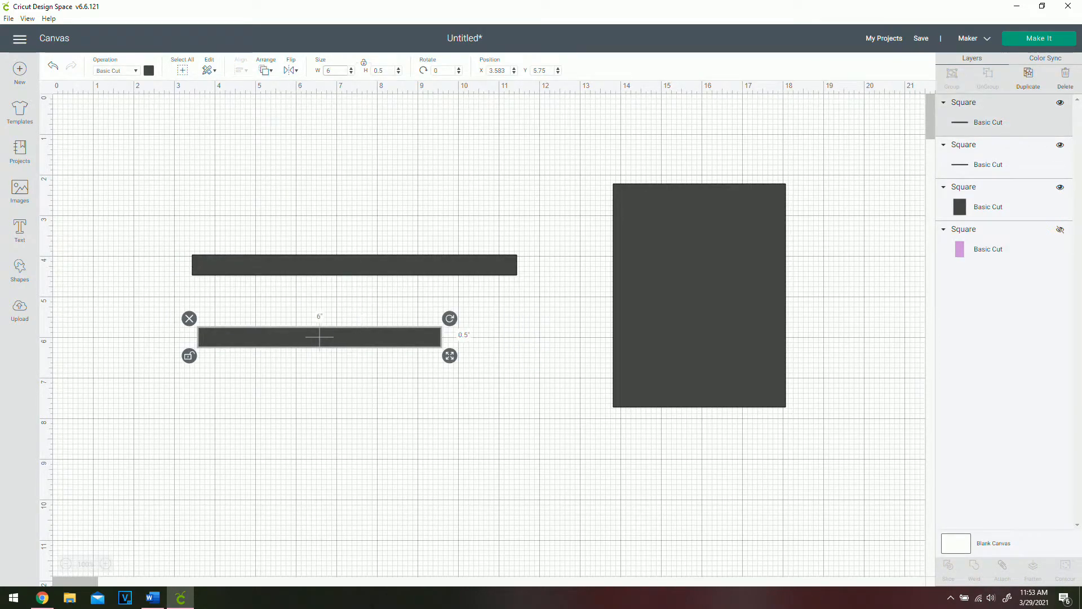
left_click_drag(355, 265, 721, 481)
left_click_drag(320, 336, 737, 448)
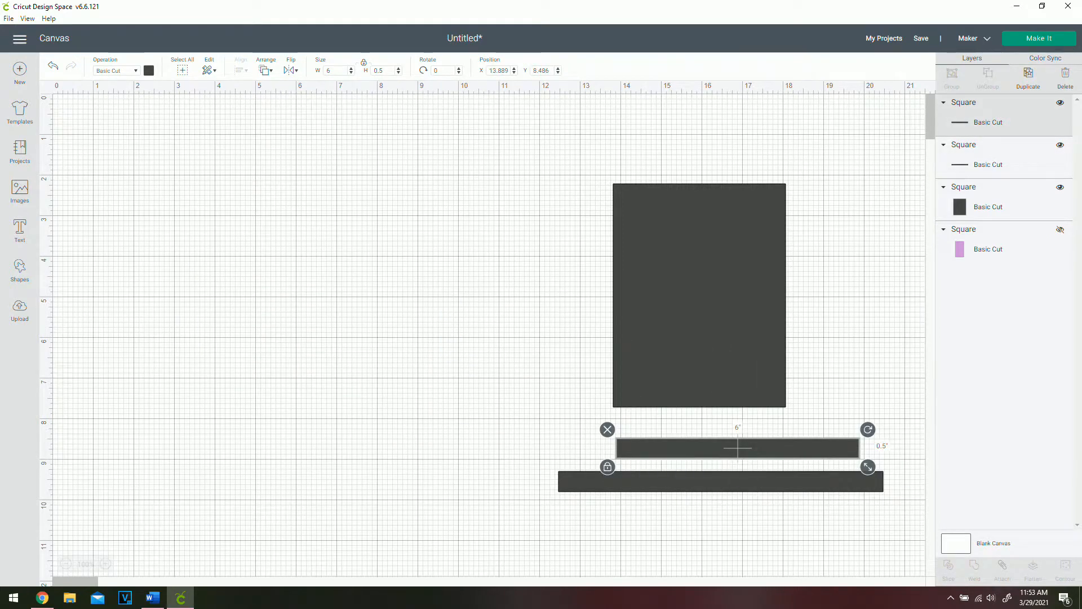
Add a circle in the empty area beside the rectangle and set its diameter to 1 inch
left_click(19, 269)
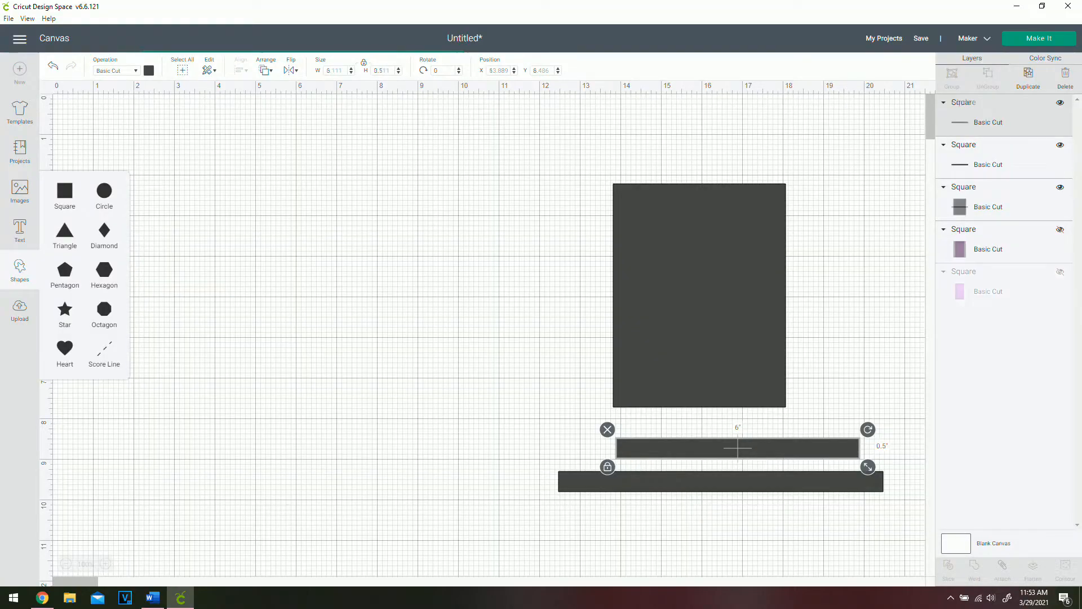
left_click(104, 195)
left_click_drag(359, 400, 294, 280)
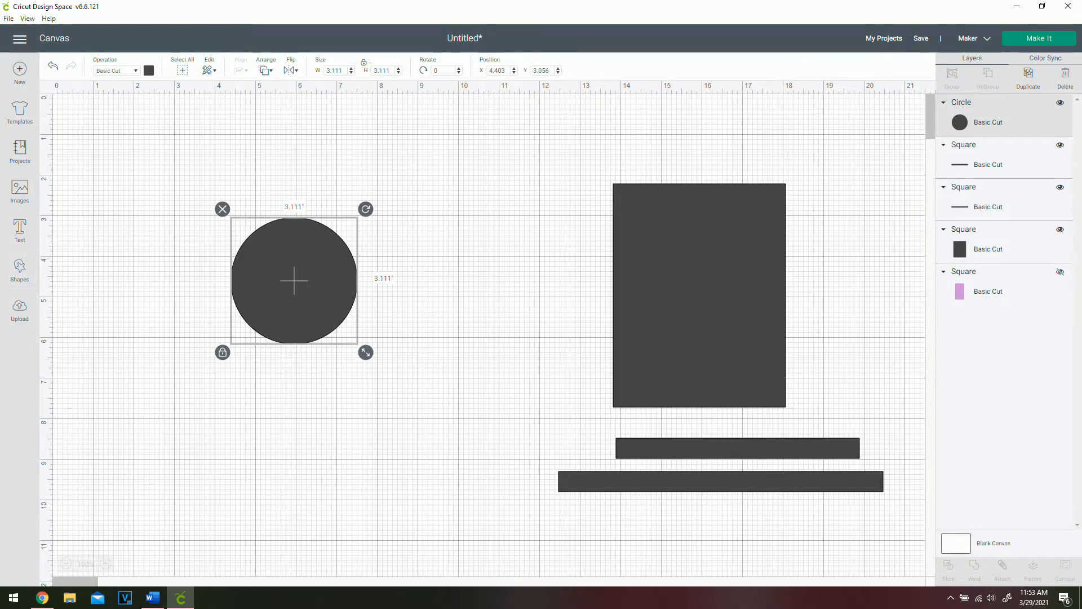
left_click(334, 70)
type("1")
key("Return")
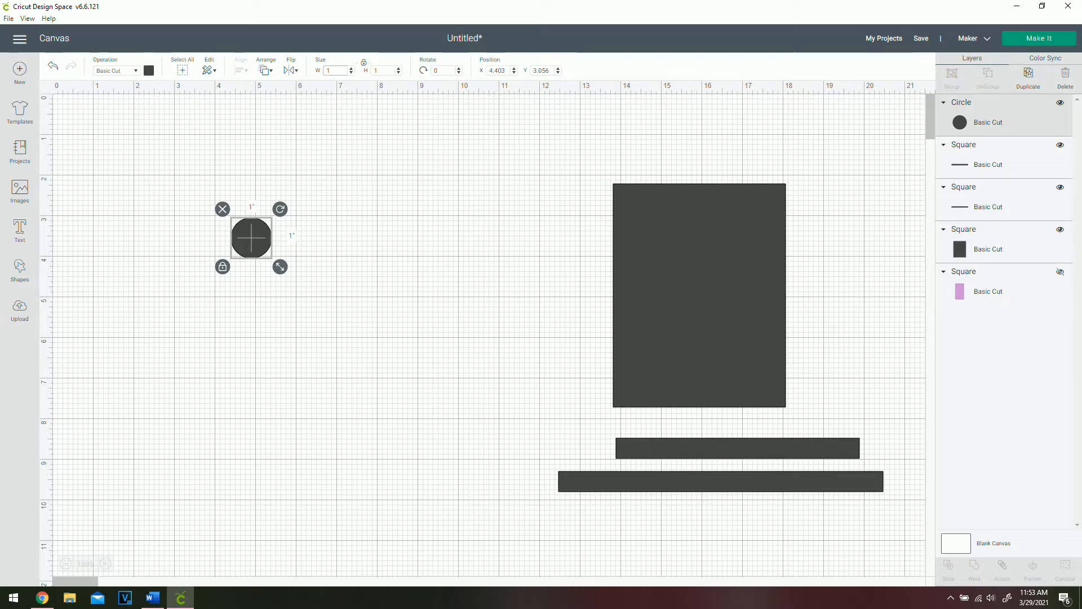
Duplicate the 1-inch circle and arrange the two circles side by side
right_click(192, 173)
mouse_move(251, 238)
left_mouse_down()
mouse_move(185, 168)
mouse_move(232, 169)
left_mouse_up()
left_click(220, 266)
Select the pair of circles and duplicate it repeatedly until there are ten 1-inch circles
left_click_drag(151, 140, 270, 200)
right_click(224, 176)
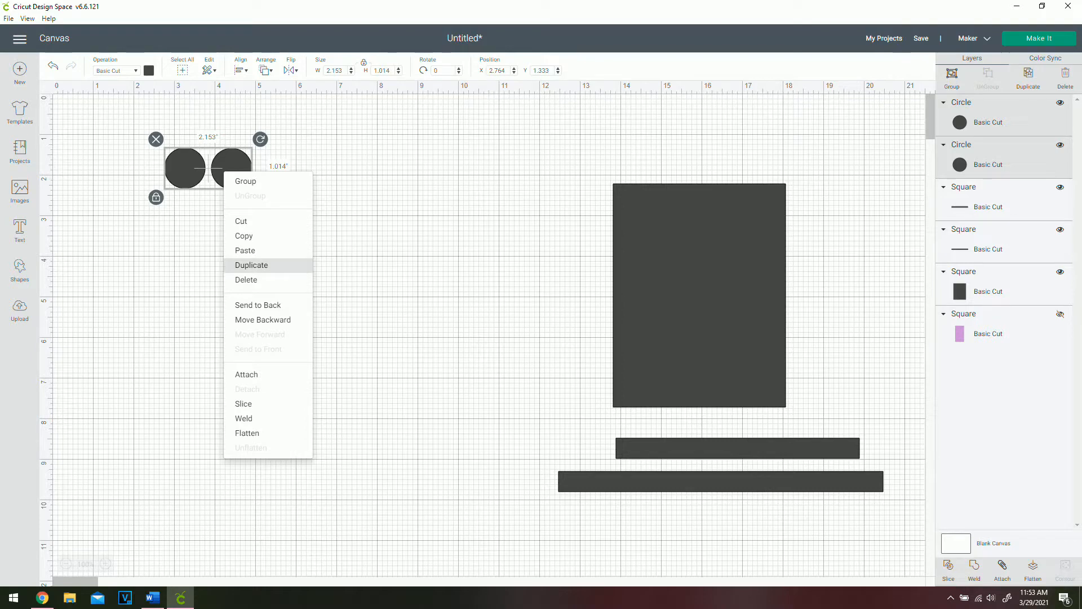
left_click(251, 265)
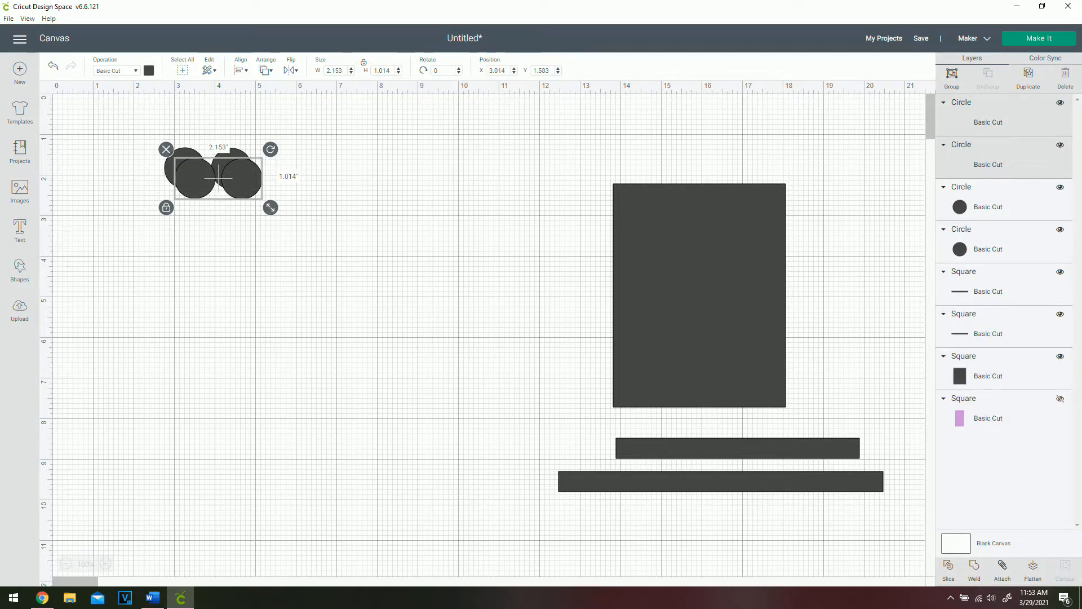
right_click(244, 188)
left_click(271, 280)
right_click(228, 187)
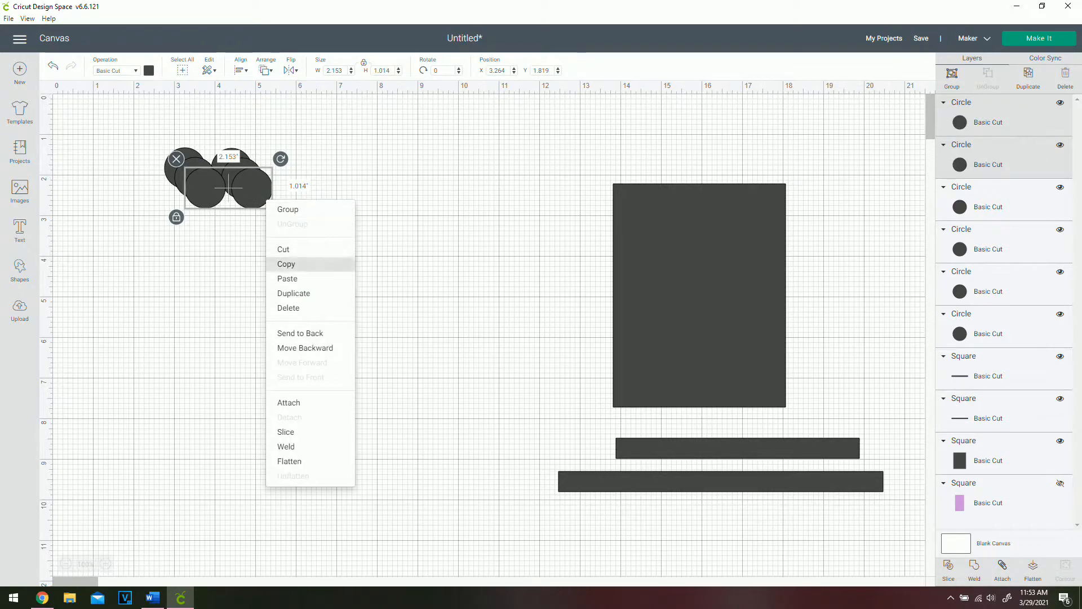
left_click(282, 289)
left_click(291, 285)
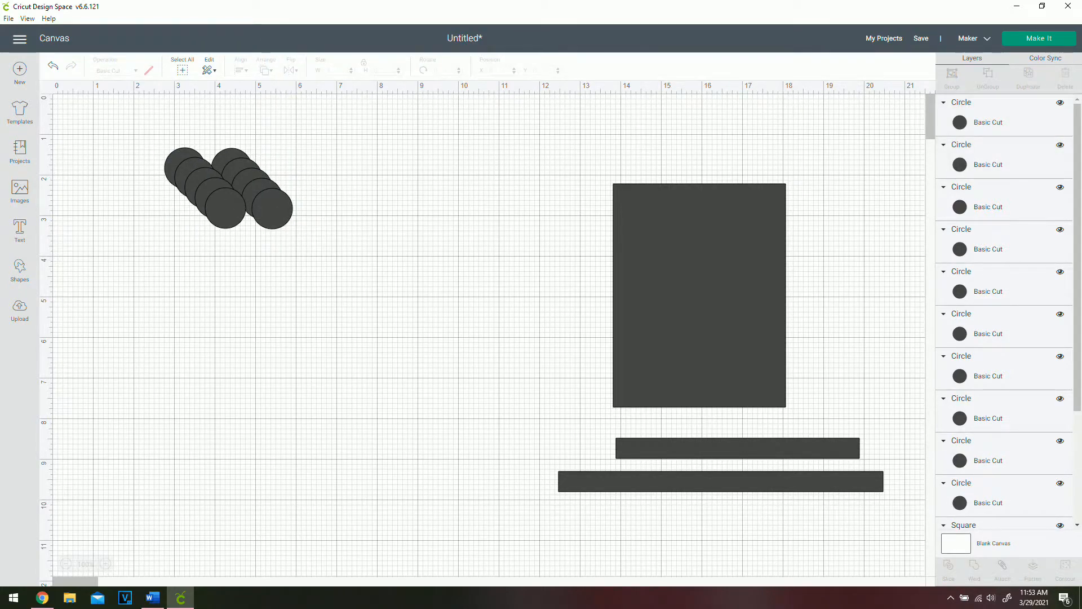
Position the frontmost circle of the left diagonal stack at X 0, Y 0
left_click(225, 208)
left_click(497, 71)
type("0")
key("Tab")
type("0")
key("Return")
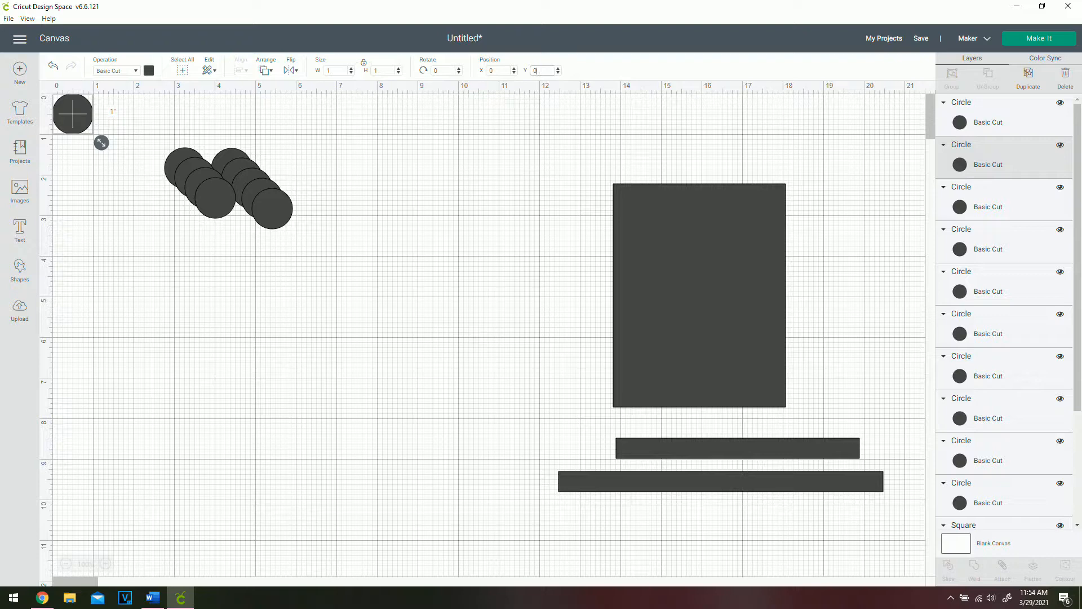
Position the next circle of the left diagonal stack at X 1, Y 0
left_click(215, 197)
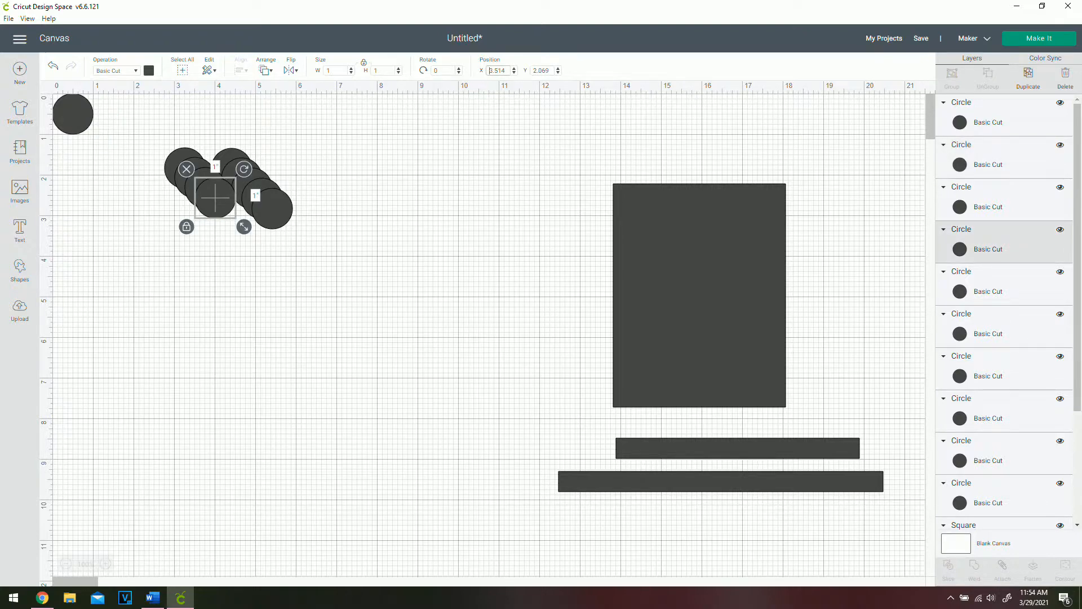
type("1")
key("Return")
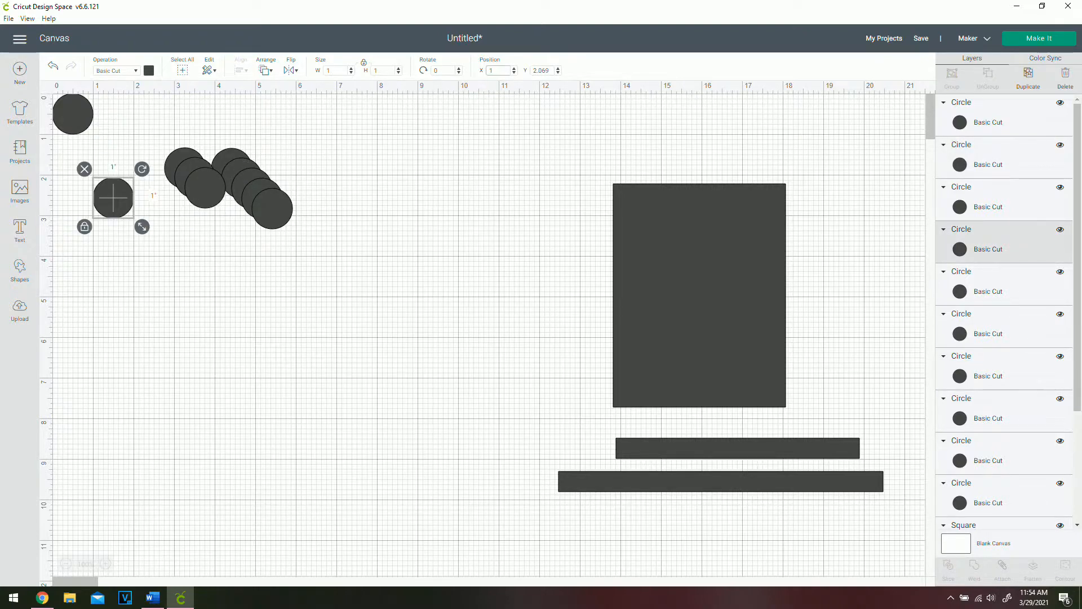
key("Tab")
type("0")
key("Return")
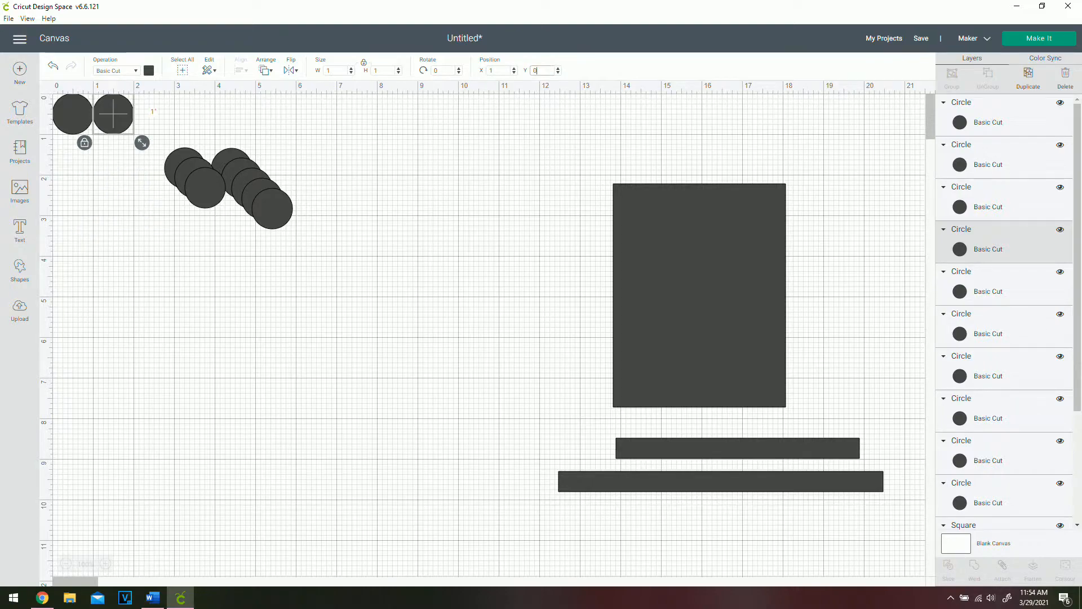
Position the front circle of the three remaining in the left diagonal stack at X 2, Y 0
left_click(205, 188)
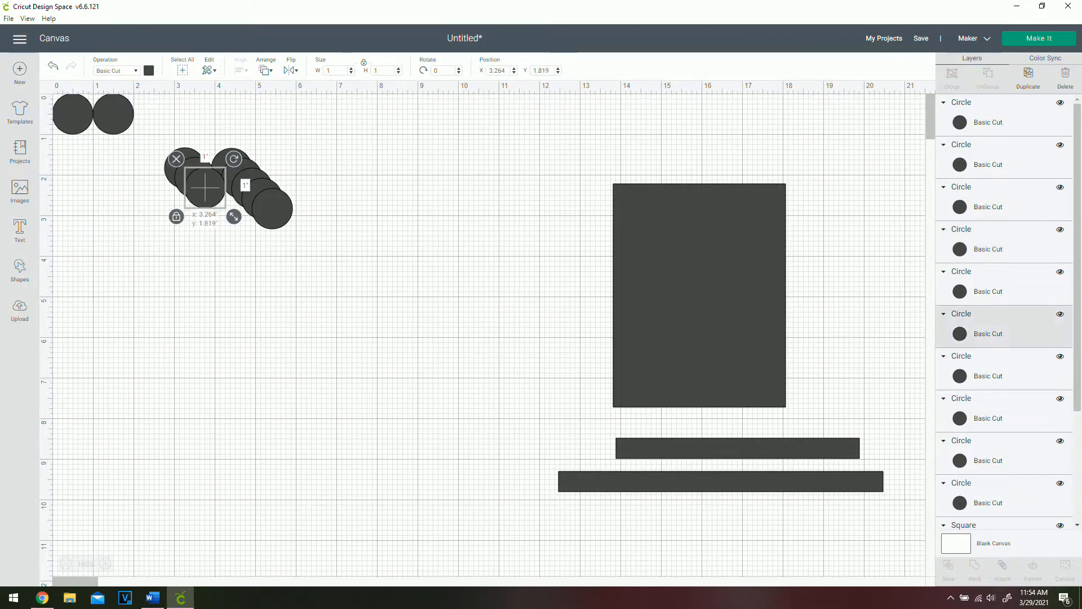
left_click(497, 70)
type("2")
key("Tab")
type("0")
key("Return")
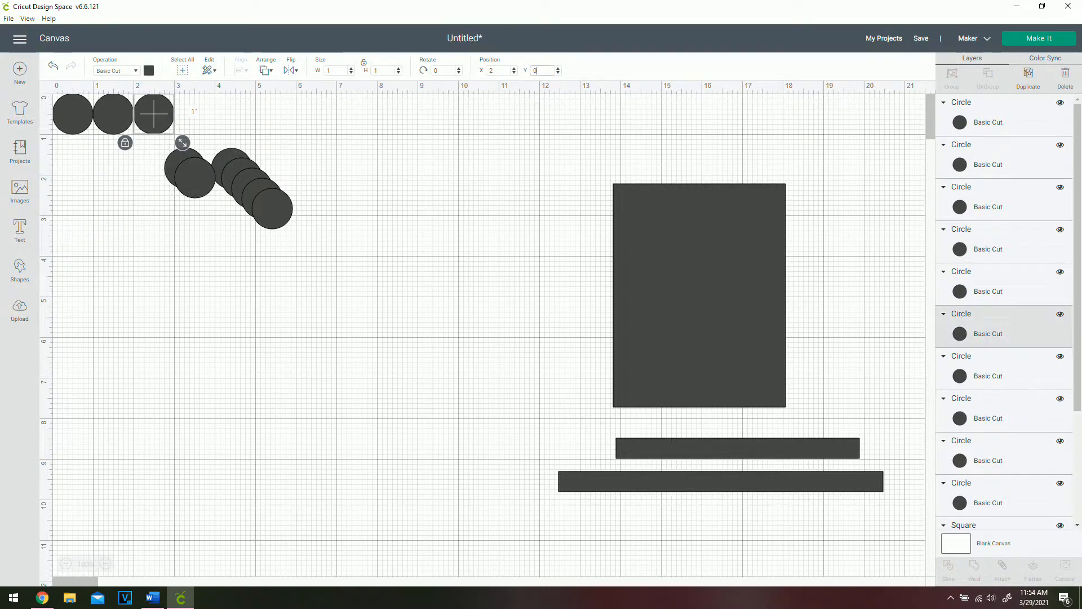
Position the front circle of the two remaining in the left diagonal stack at X 3, Y 0
left_click(195, 178)
left_click(497, 70)
type("3")
key("Tab")
type("0")
key("Return")
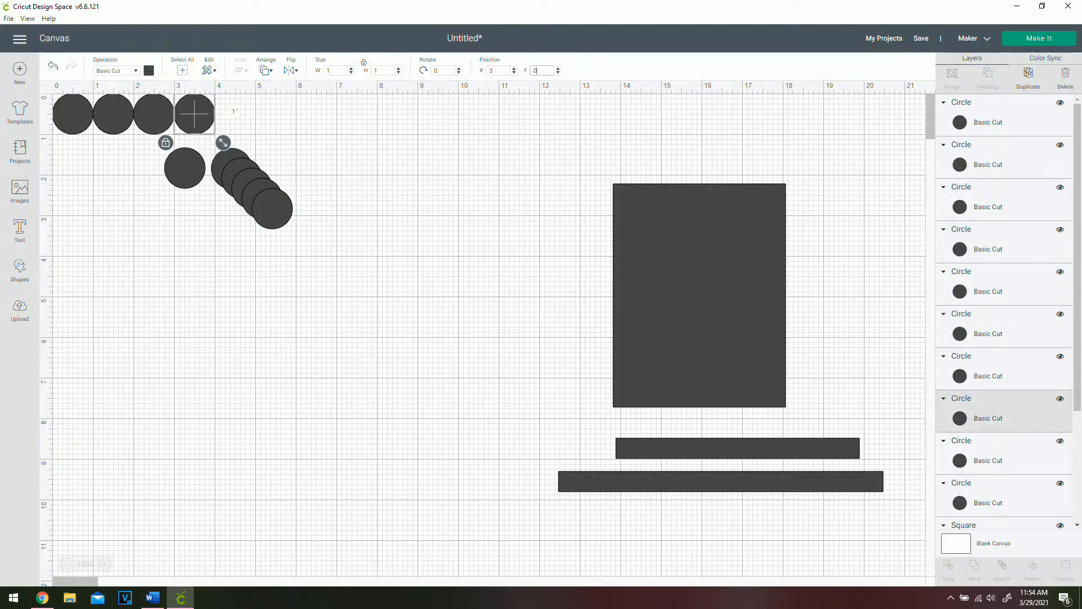
Position the last circle of the left diagonal stack at X 4, Y 0
left_click(194, 169)
left_click(497, 71)
type("4")
key("Tab")
type("0")
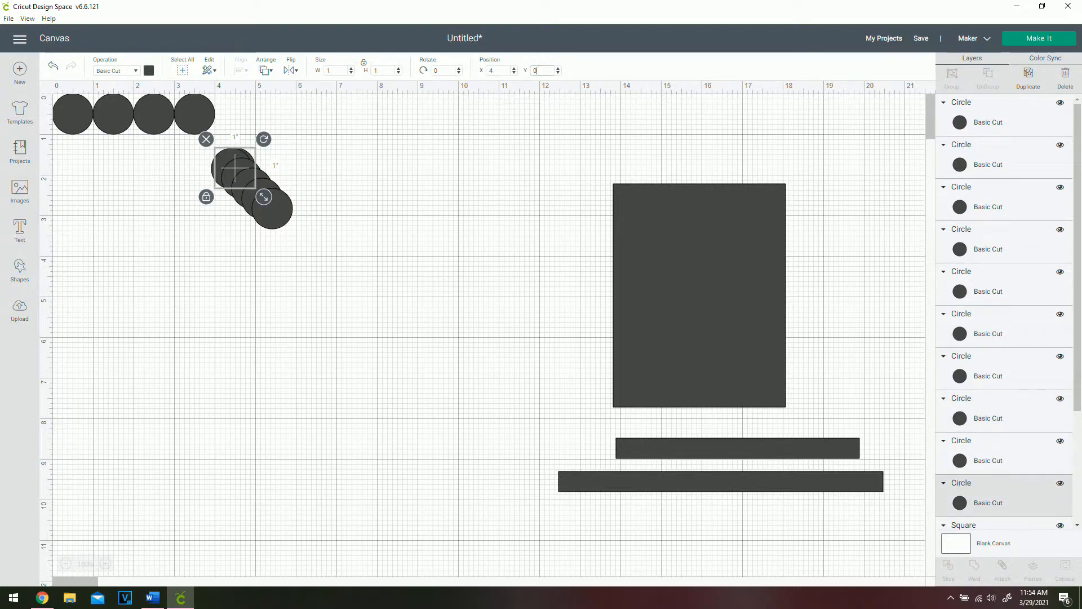
key("Return")
Position the frontmost circle of the remaining diagonal stack at X 5, Y 0
left_click(276, 214)
left_click(497, 71)
type("5")
key("Tab")
type("0")
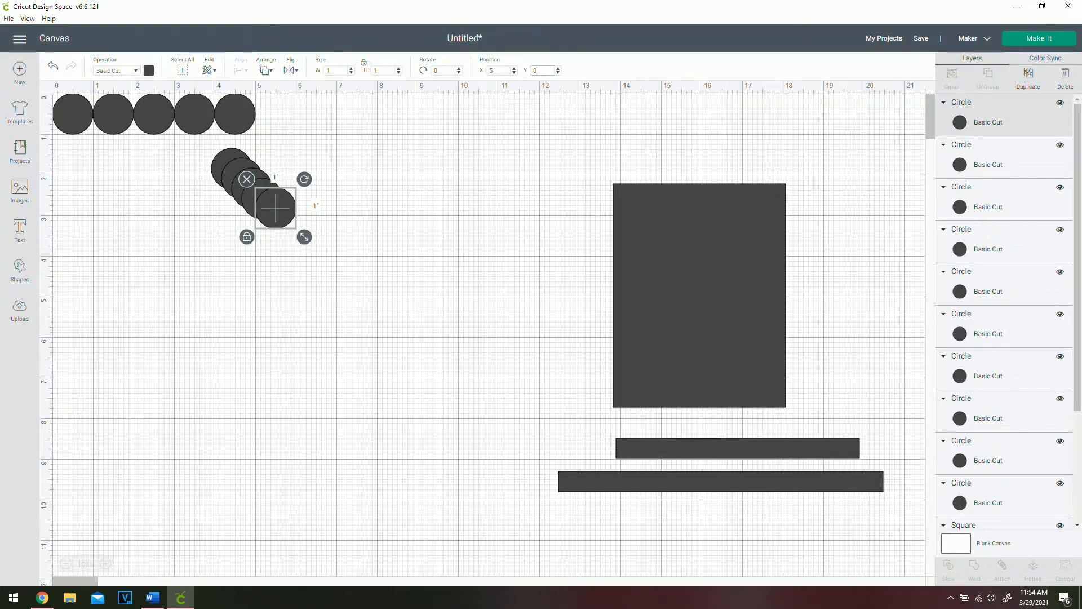
key("Return")
Position the next front circle of the remaining diagonal stack at X 6, Y 0
left_click(263, 201)
left_click(497, 71)
type("0")
key("BackSpace")
type("6")
key("Tab")
type("0")
key("Return")
Attach the seven aligned circles into one row, then duplicate the row and place the copy well below it, near Y 8
left_click_drag(355, 143, 61, 107)
right_click(77, 115)
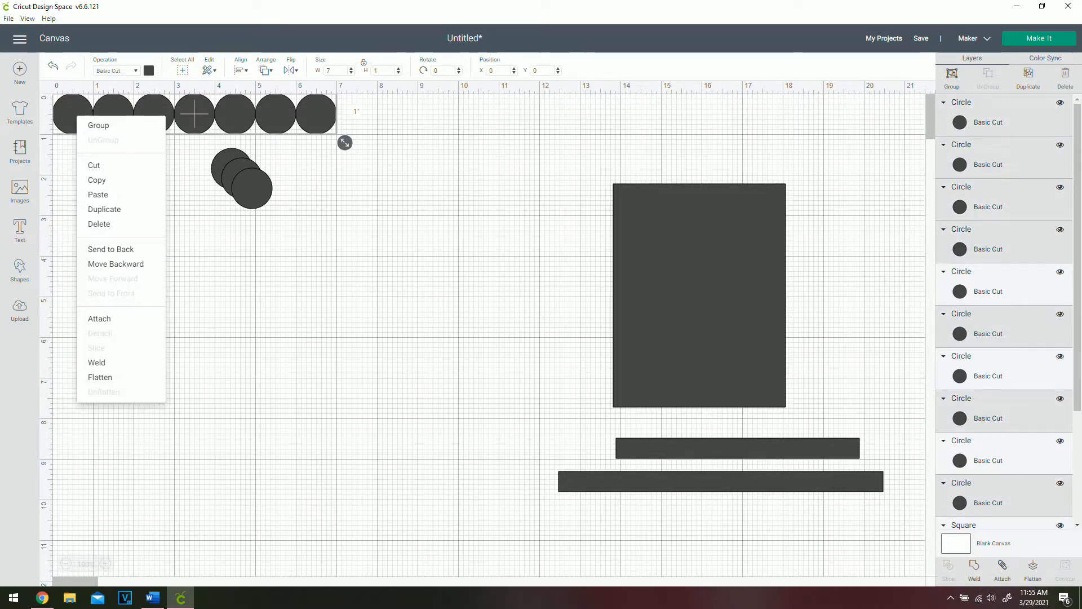
left_click(99, 318)
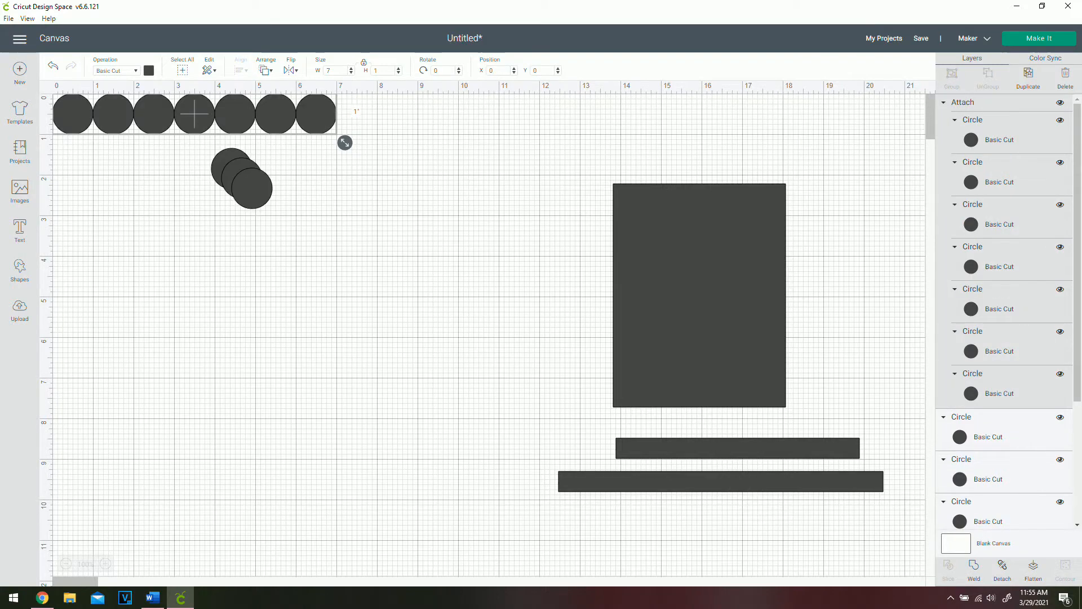
key("ctrl+d")
left_click_drag(205, 123, 237, 433)
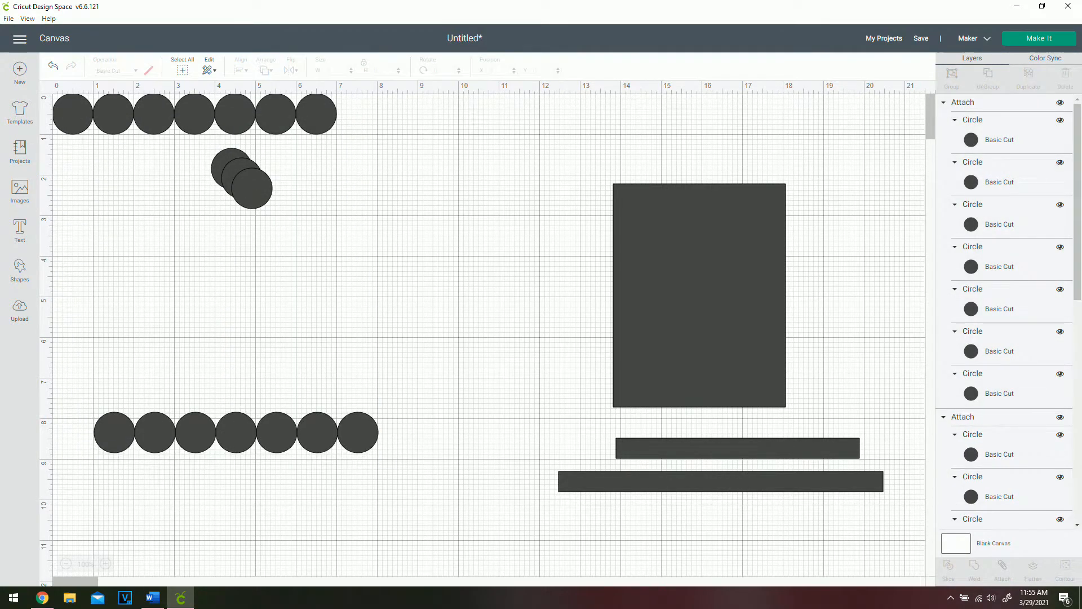
Extend the original circle row by positioning the front loose circle at X 7, Y 0
left_click(252, 188)
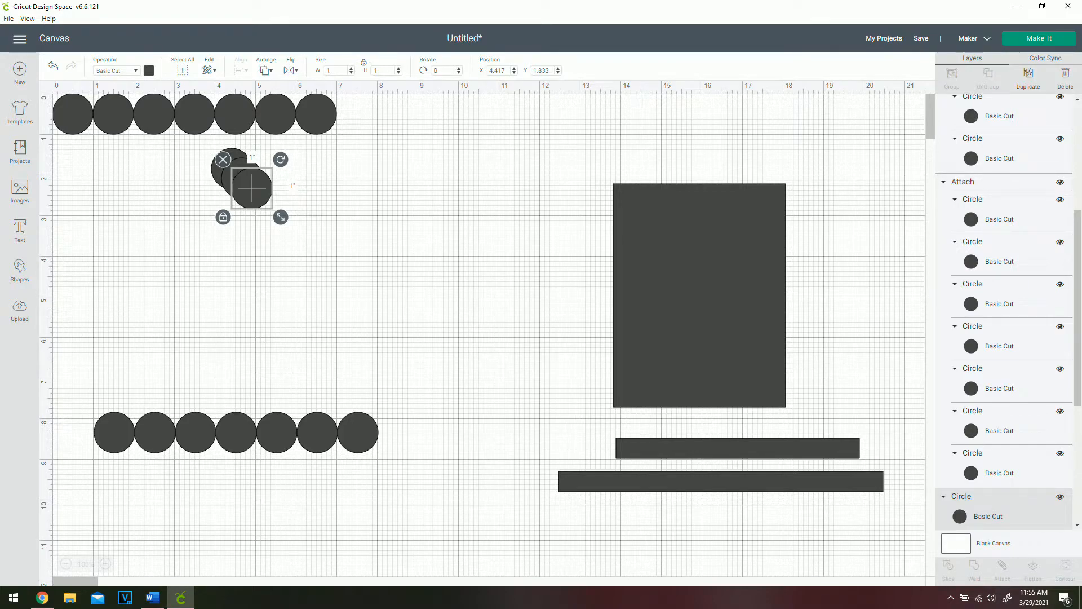
double_click(497, 71)
type("7")
key("Tab")
type("0")
key("Return")
Position the front circle of the last two loose ones at X 8, Y 0
left_click(241, 178)
double_click(497, 71)
type("8")
key("Tab")
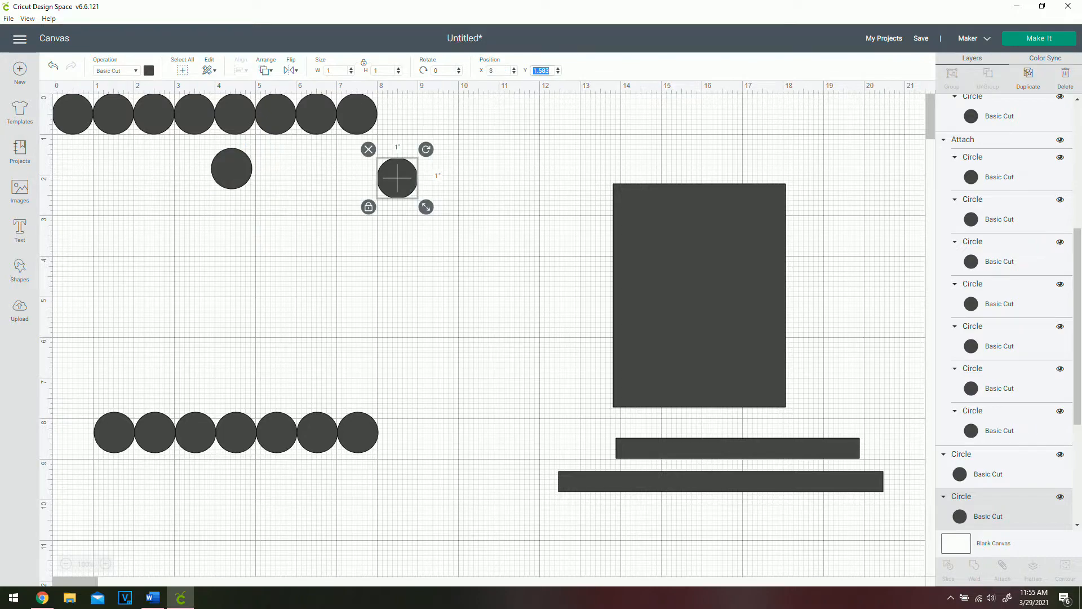
type("0")
key("Return")
Delete the leftover loose circle and attach the two added circles to the original seven-circle row
left_click(231, 168)
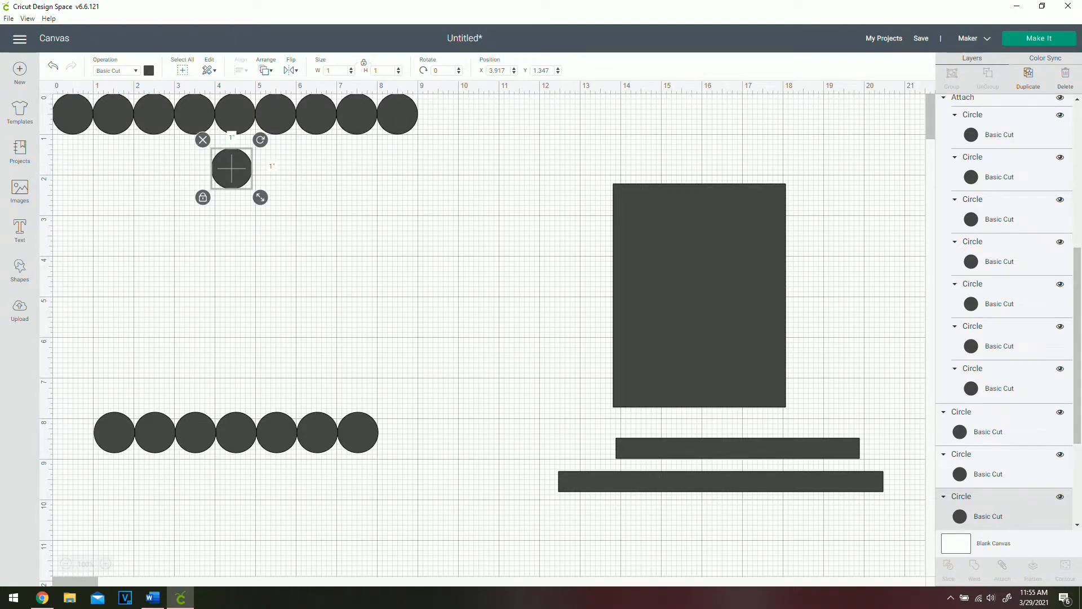
key("Delete")
left_click_drag(441, 124, 53, 94)
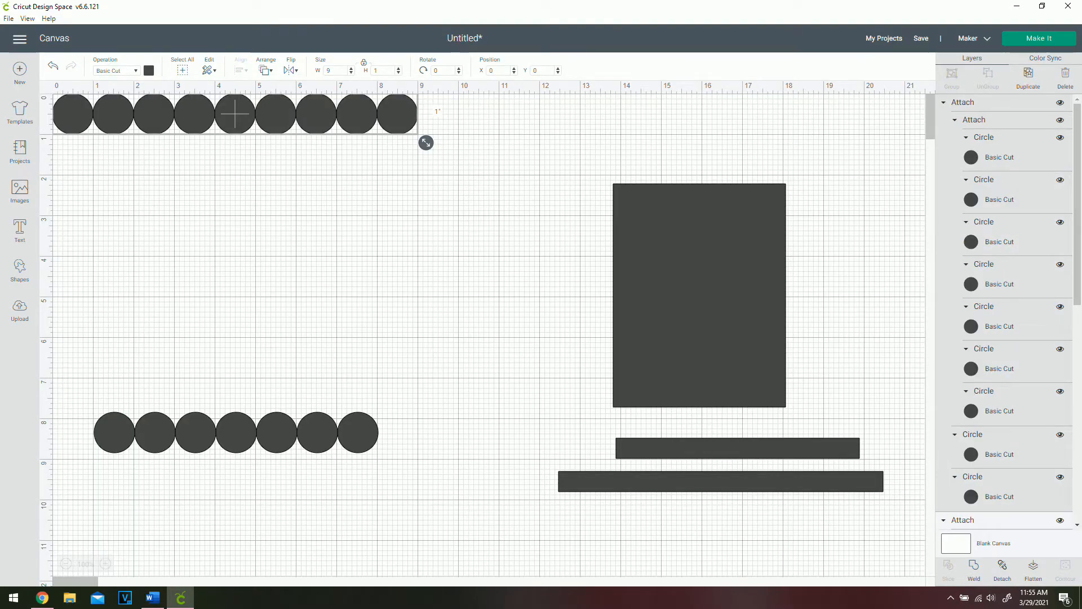
Move the 8-inch strip to X 0 so it overlaps the lower half of the nine-circle row
left_click_drag(714, 480, 338, 213)
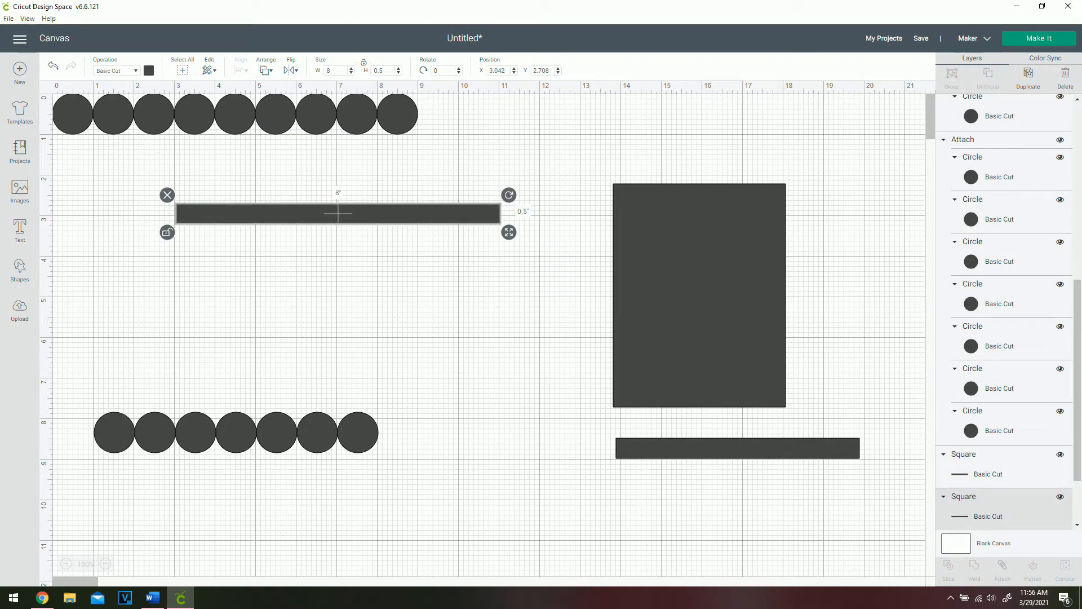
left_click(497, 70)
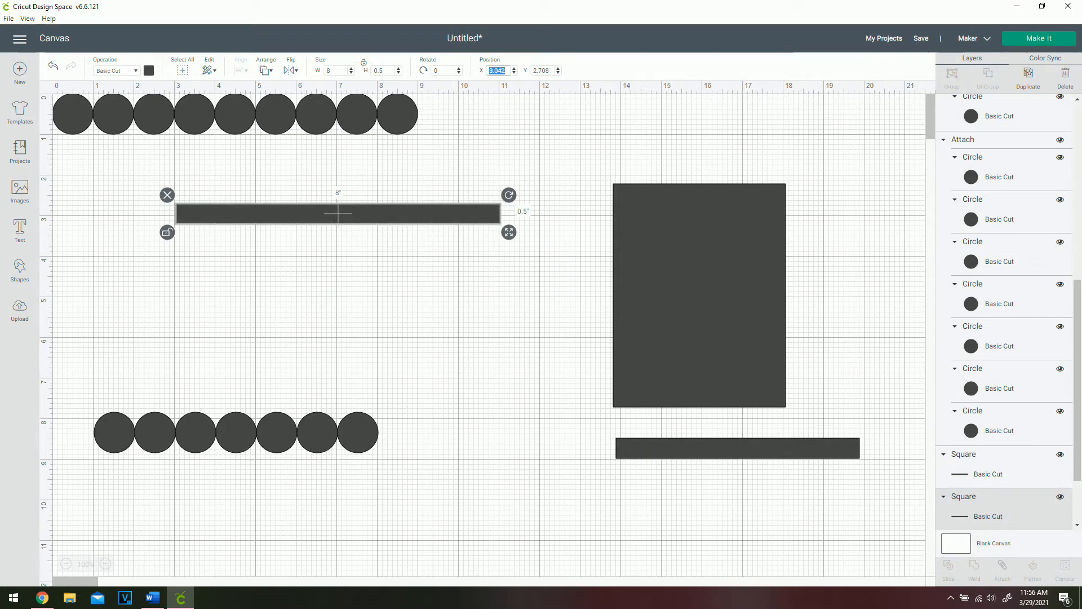
type("0")
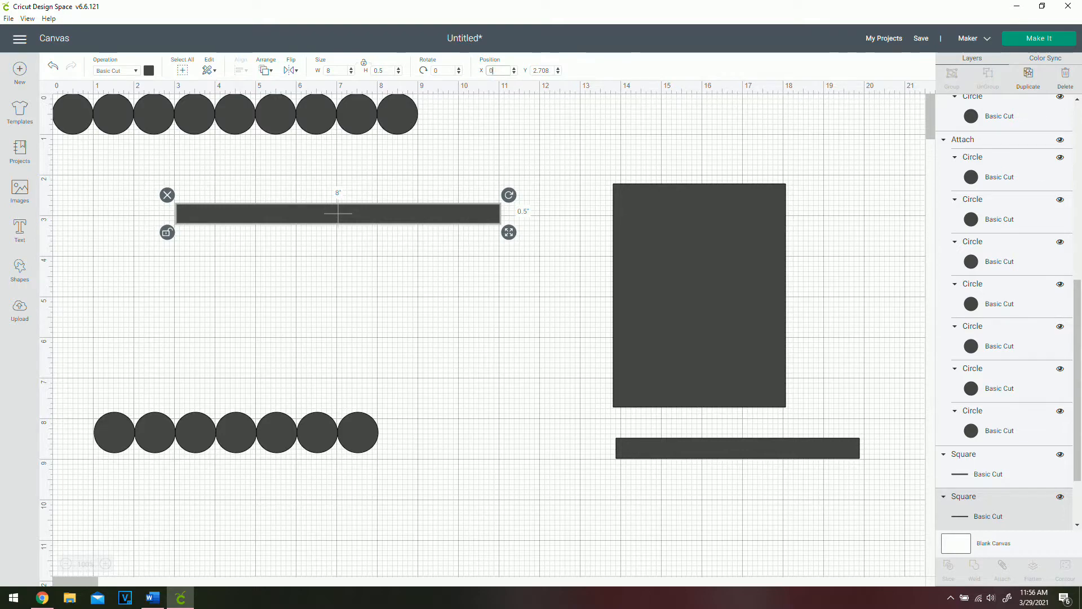
key("Tab")
key("BackSpace")
left_click_drag(215, 213, 215, 123)
Center the 8-inch strip and the nine-circle row horizontally on each other, then weld them into one scalloped border
left_click_drag(455, 169, 235, 114)
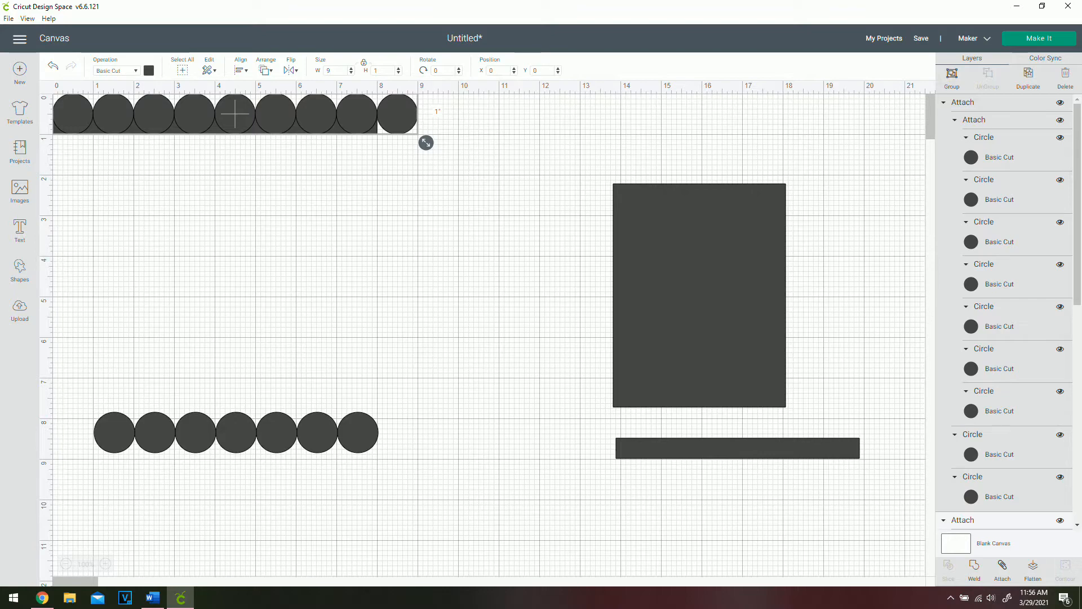
left_click(241, 70)
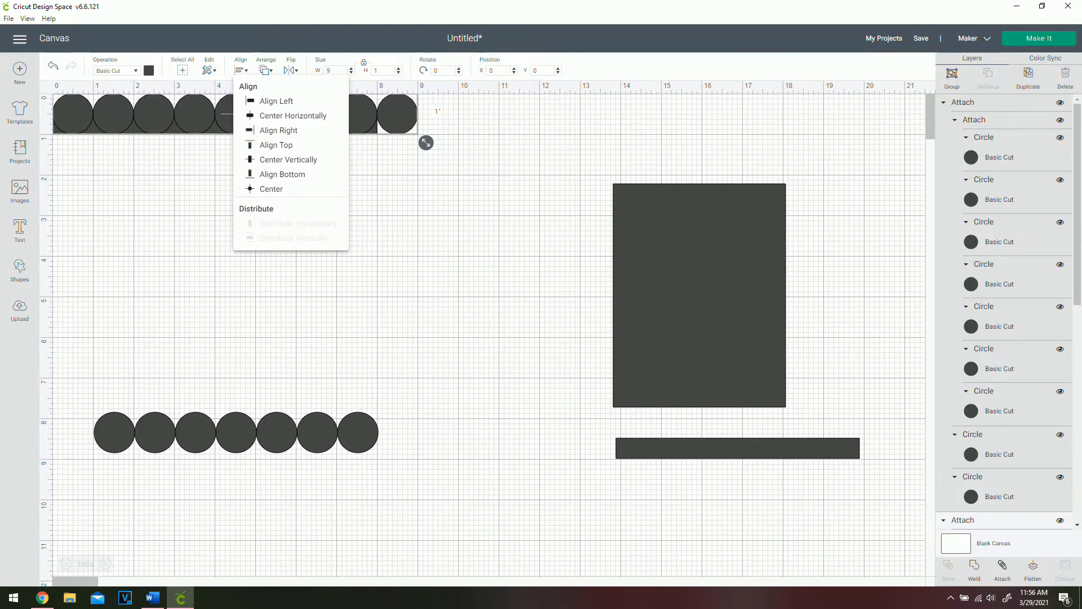
left_click(276, 116)
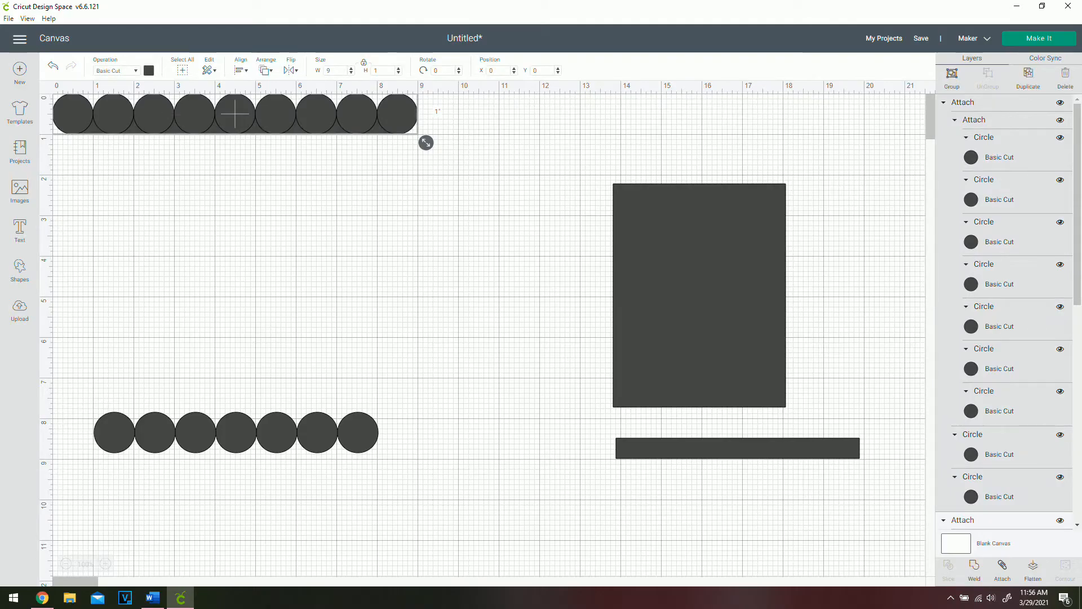
right_click(104, 118)
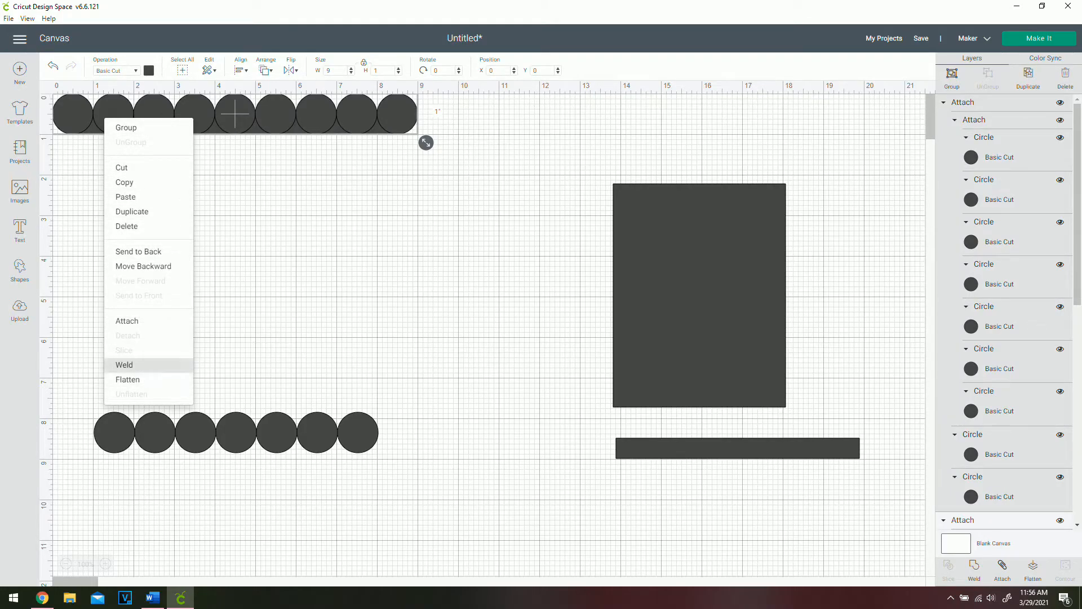
left_click(125, 364)
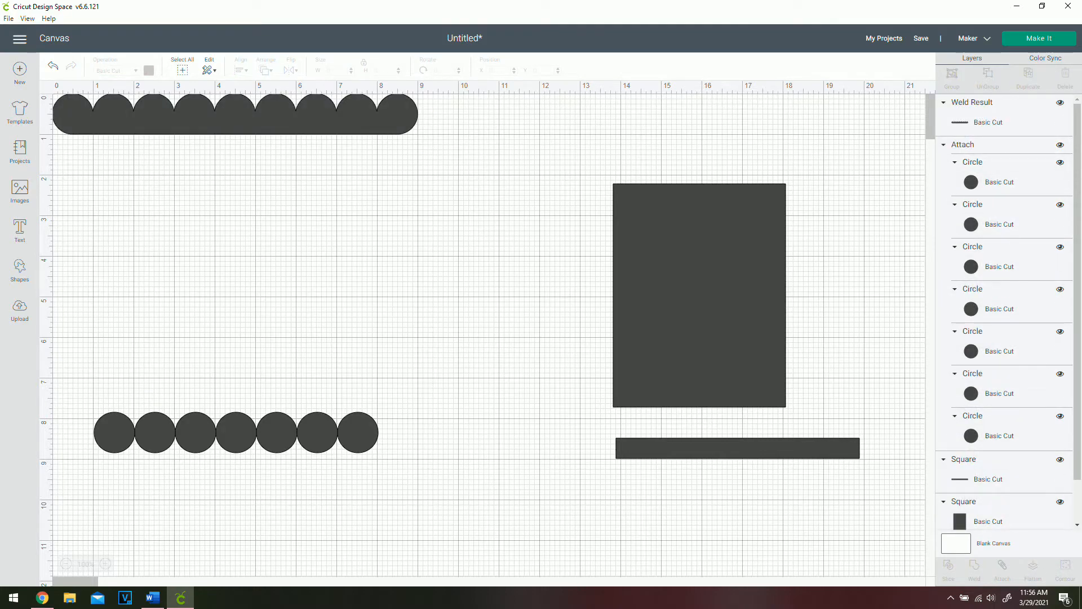
Duplicate the welded nine-scallop border and place both copies below the 6-inch strip
left_click_drag(234, 112, 597, 515)
left_click_drag(269, 167, 623, 482)
Position the attached seven-circle row at X 0, Y 0
left_click(236, 432)
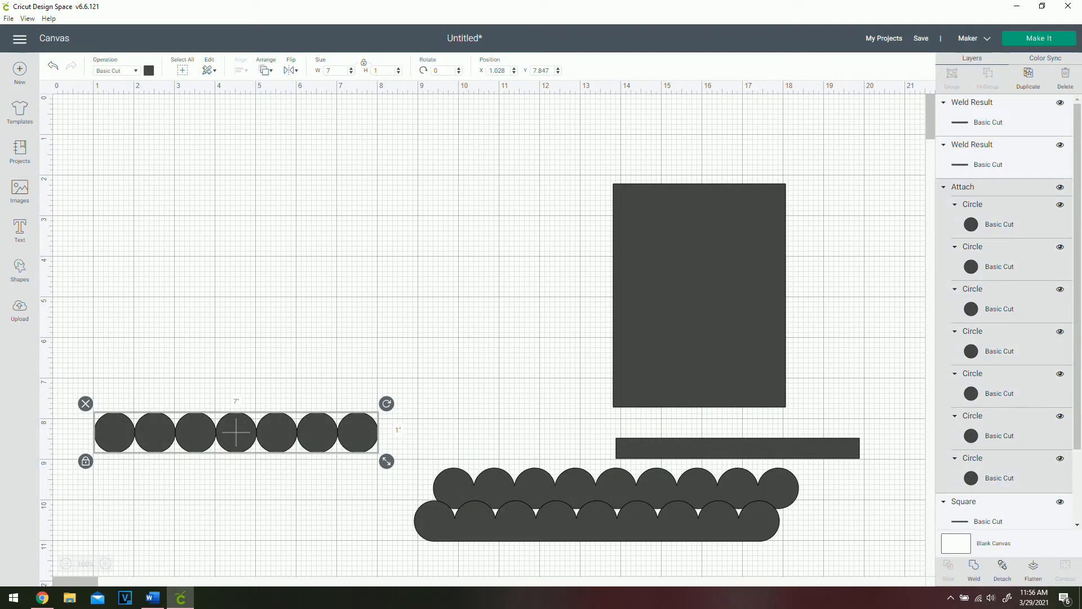
type("0")
key("Tab")
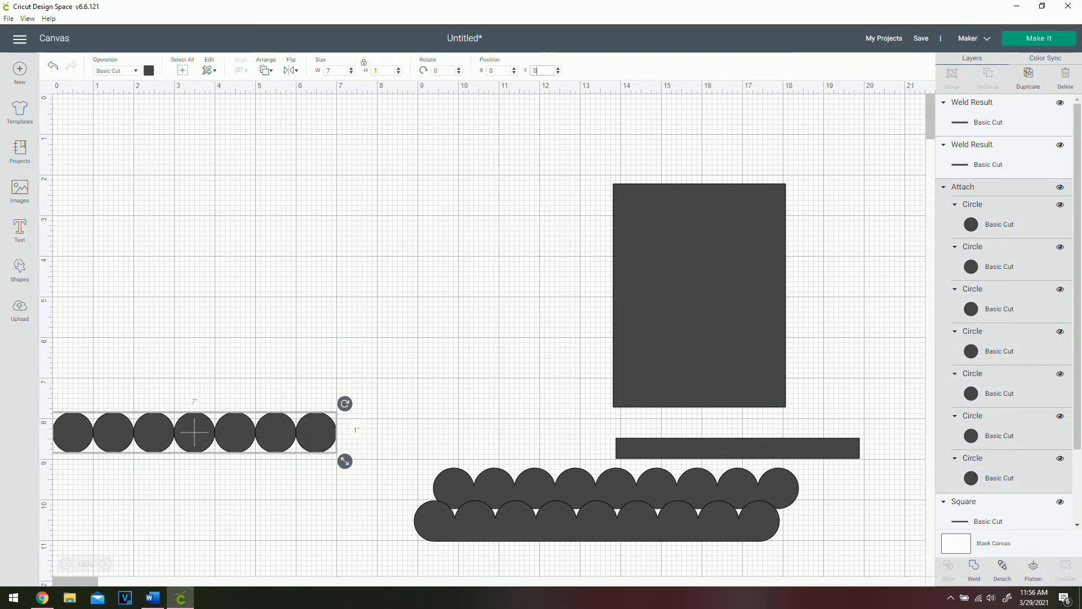
type("0")
Position the 6-inch strip at X 0, Y 0.5 over the lower half of the seven-circle row
left_click(737, 448)
type("0")
key("Tab")
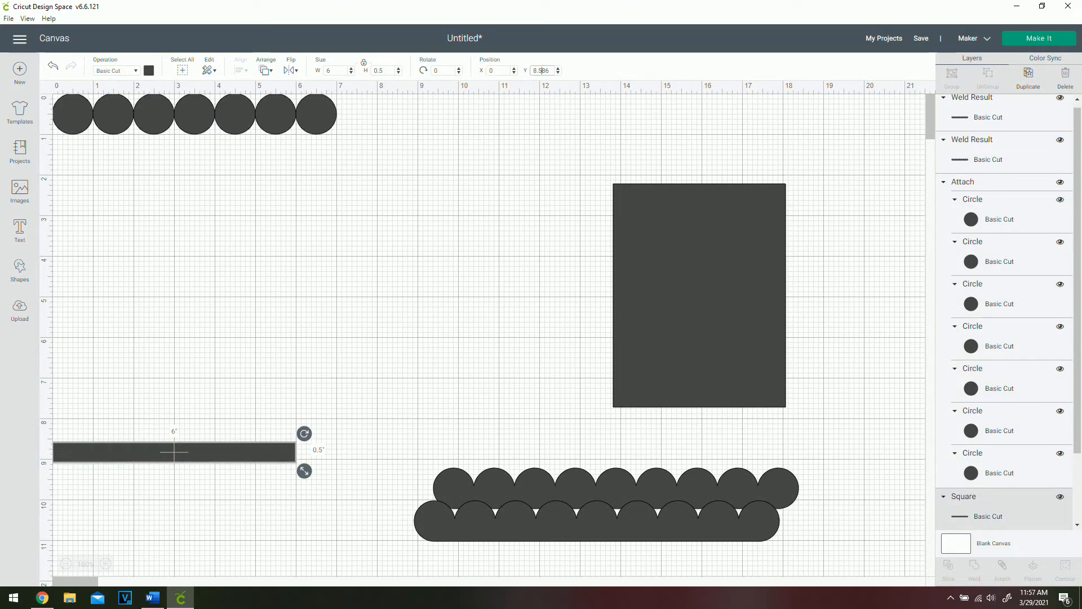
type(".5")
key("Tab")
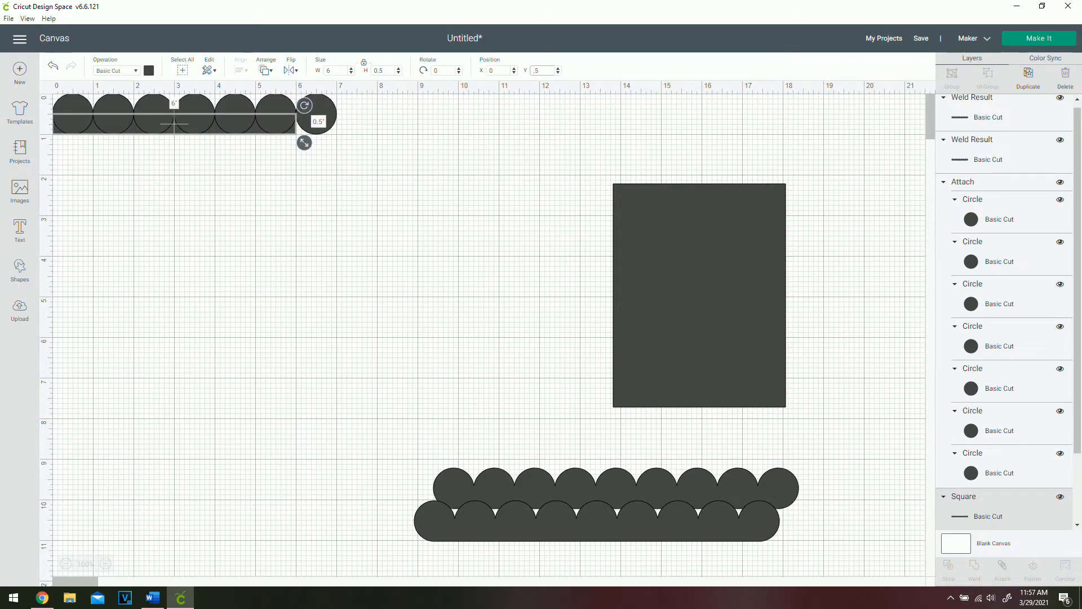
left_click(373, 119)
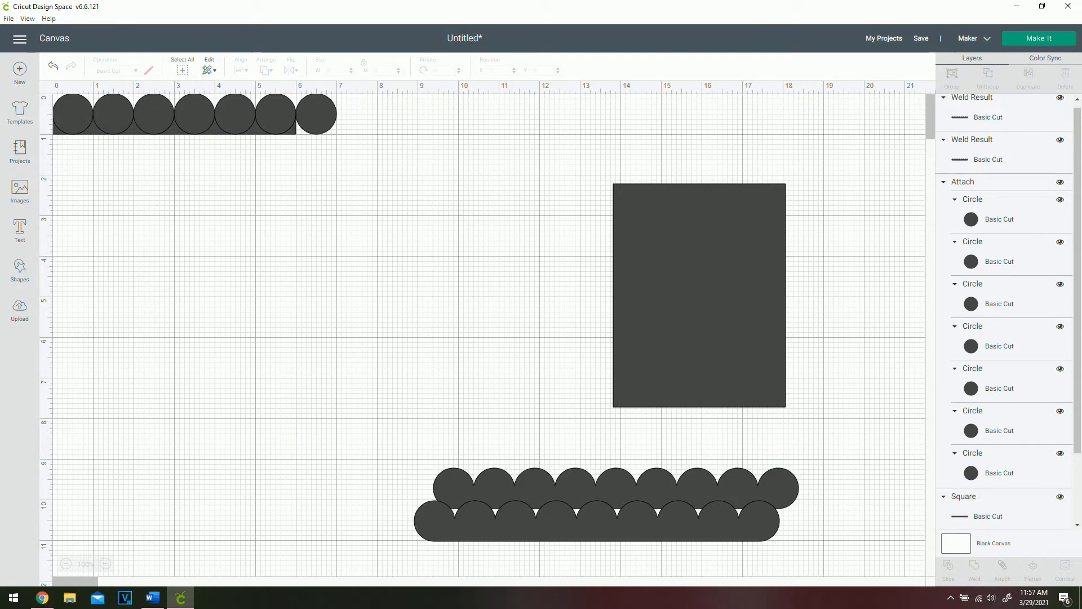
Center the 6-inch strip and the seven-circle row horizontally on each other, then weld them into one scalloped border
left_click_drag(374, 118, 142, 183)
left_click(240, 70)
left_click_drag(369, 155, 301, 173)
right_click(69, 116)
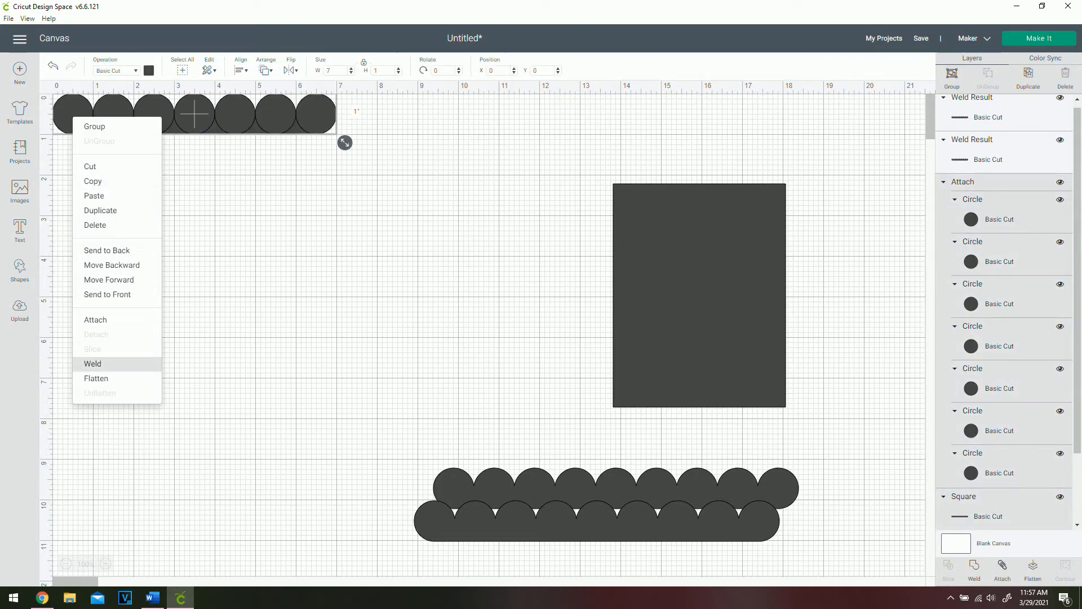
left_click(113, 364)
Duplicate the seven-scallop border and place one copy well below the other, near Y 9.5
right_click(228, 123)
left_click(255, 215)
left_click_drag(205, 120, 233, 494)
Move the upper nine-scallop border beside the large rectangle and rotate it 90 degrees
left_click_drag(616, 488, 464, 324)
left_click(443, 70)
type("90")
key("Return")
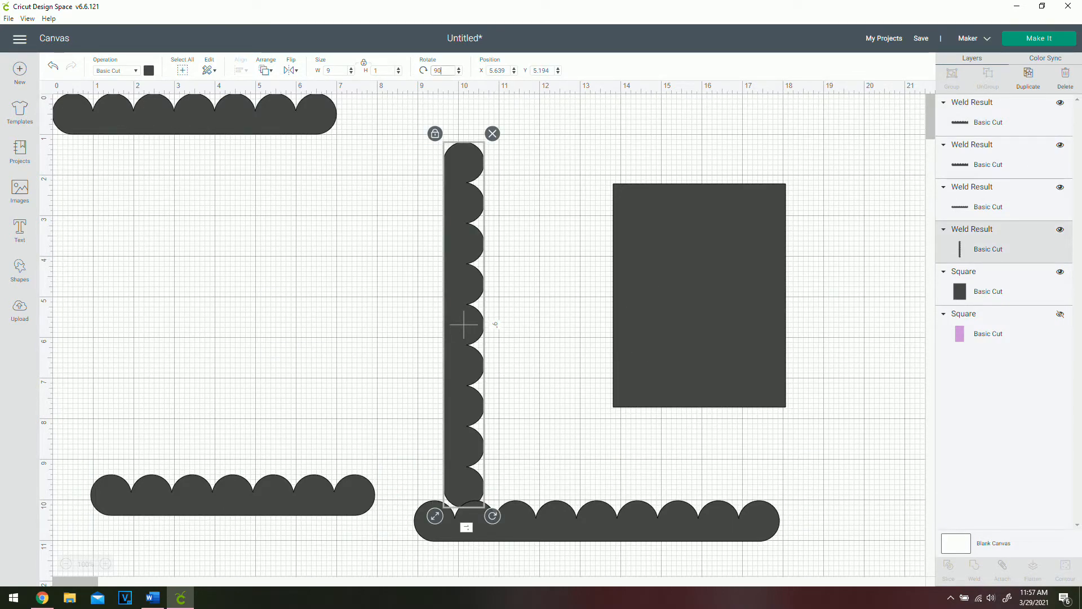
Flip the upright nine-scallop border horizontally
key("Escape")
left_click(464, 325)
left_click(291, 71)
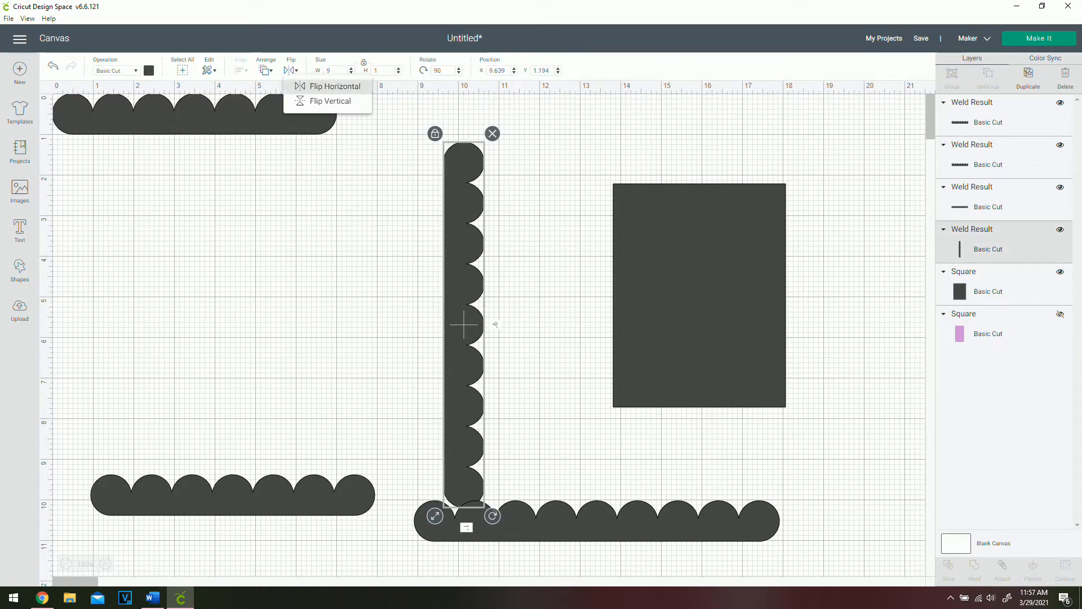